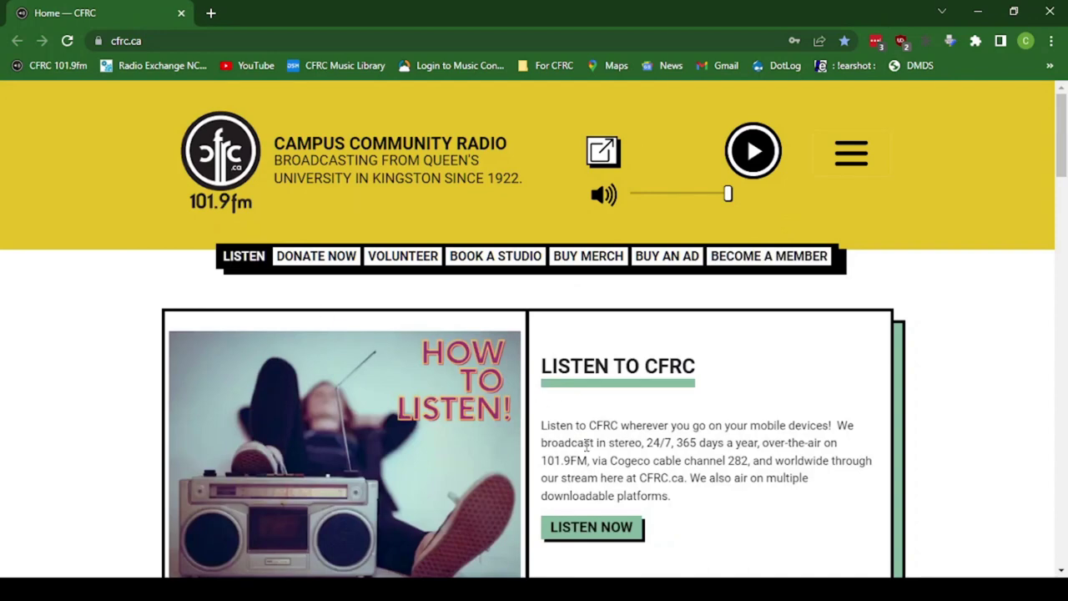
Sign in to the CFRC 101.9fm site from the Listen Now page
{"action": "left_click", "coordinate": [597, 532]}
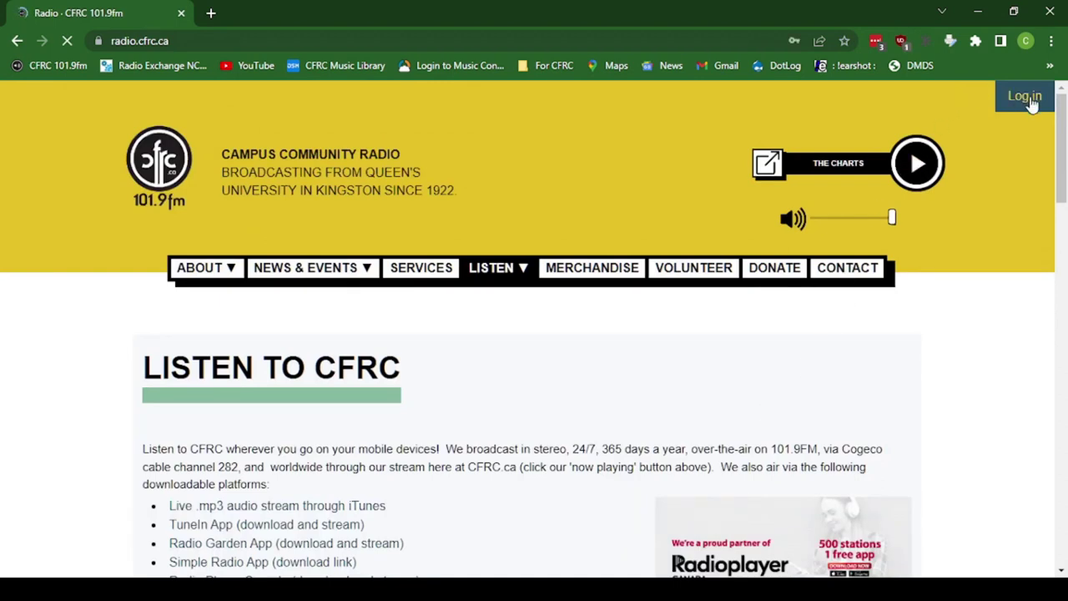
{"action": "left_click", "coordinate": [1033, 97]}
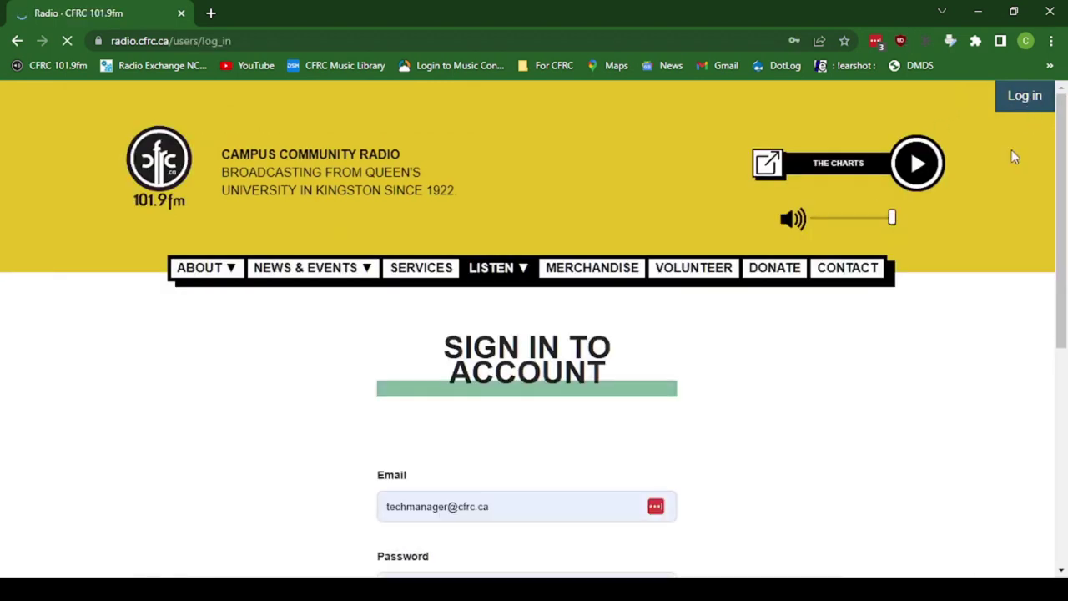
{"action": "scroll", "coordinate": [755, 393], "scroll_direction": "down", "scroll_amount": 1}
{"action": "scroll", "coordinate": [755, 393], "scroll_direction": "down", "scroll_amount": 3}
{"action": "left_click", "coordinate": [577, 429]}
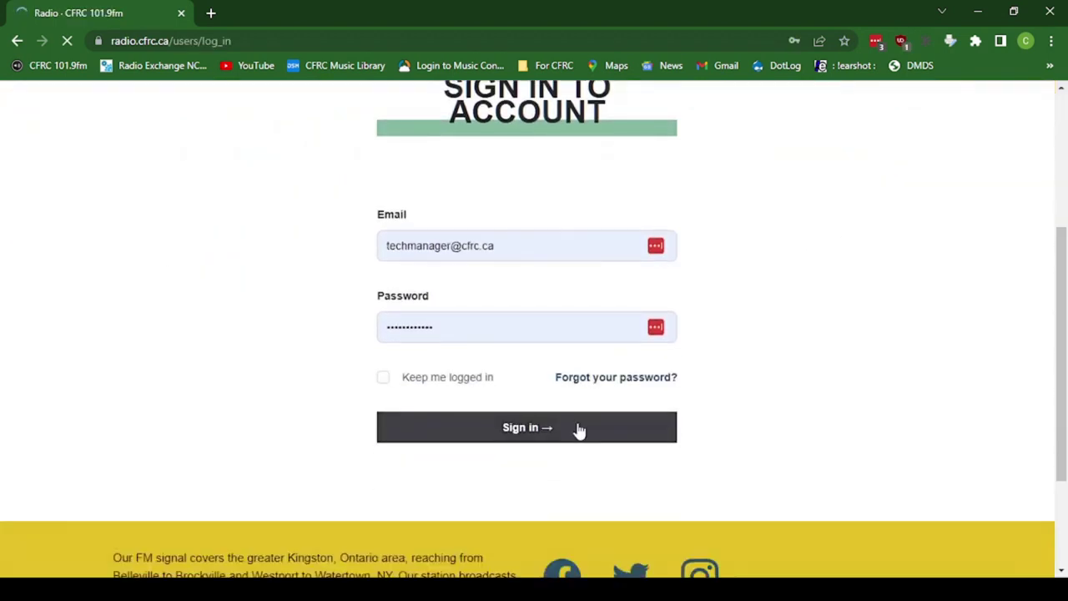
Show the Thursday program schedule and open the This Just In! program page
{"action": "scroll", "coordinate": [580, 430], "scroll_direction": "down", "scroll_amount": 2}
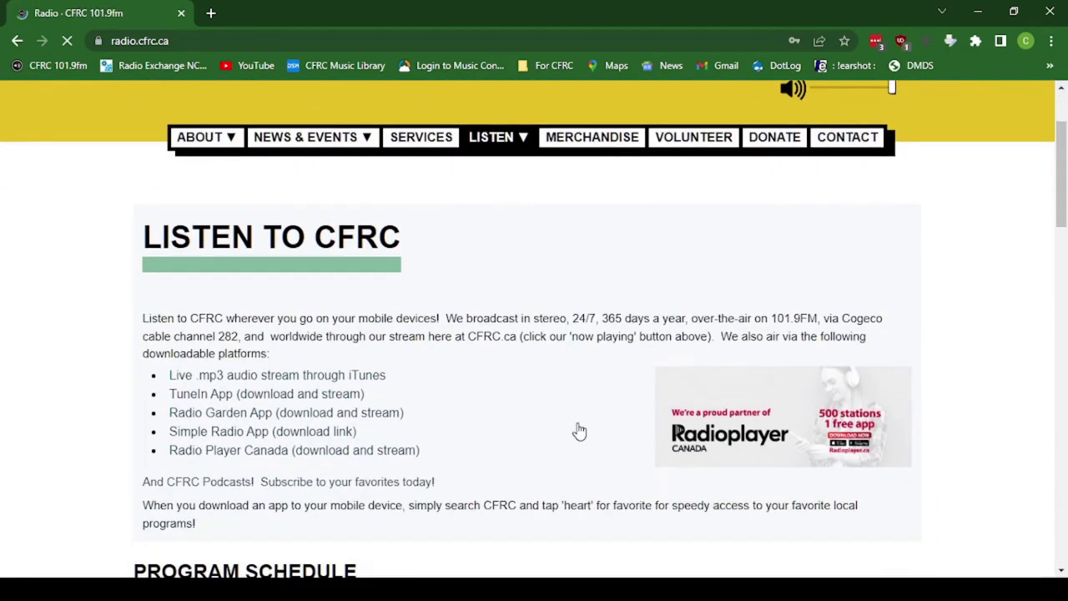
{"action": "scroll", "coordinate": [580, 429], "scroll_direction": "down", "scroll_amount": 2}
{"action": "scroll", "coordinate": [580, 430], "scroll_direction": "down", "scroll_amount": 2}
{"action": "scroll", "coordinate": [580, 430], "scroll_direction": "down", "scroll_amount": 2}
{"action": "scroll", "coordinate": [580, 429], "scroll_direction": "down", "scroll_amount": 3}
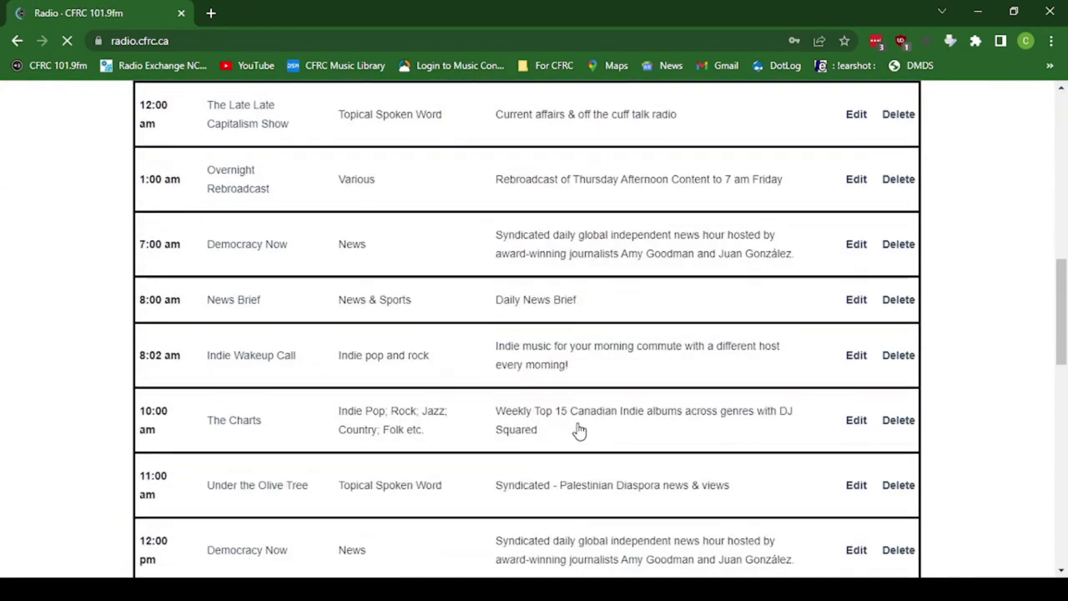
{"action": "scroll", "coordinate": [580, 430], "scroll_direction": "down", "scroll_amount": 1}
{"action": "scroll", "coordinate": [580, 430], "scroll_direction": "up", "scroll_amount": 2}
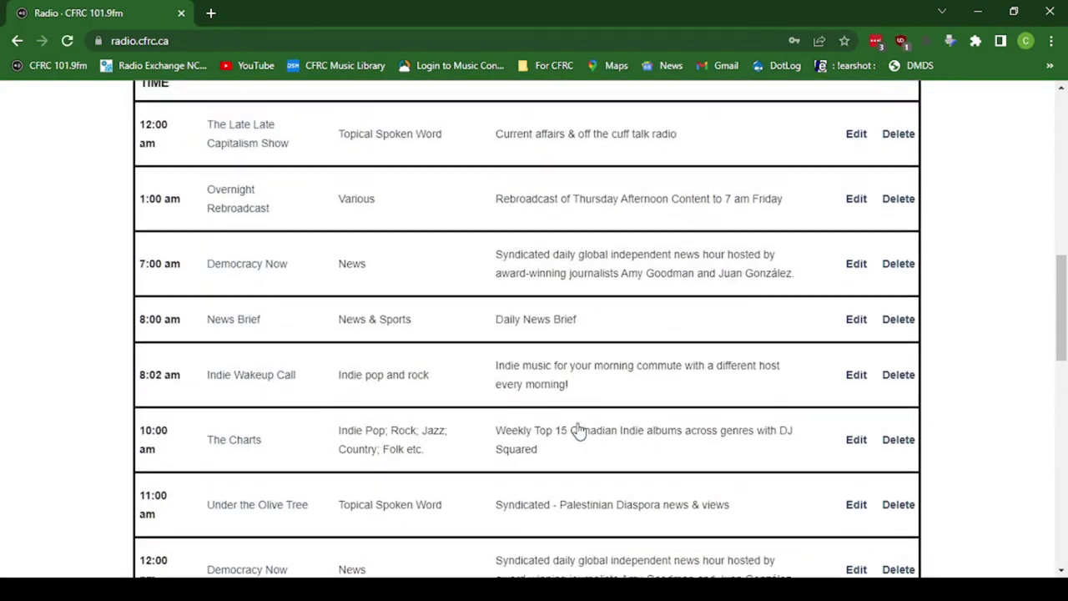
{"action": "scroll", "coordinate": [580, 430], "scroll_direction": "up", "scroll_amount": 3}
{"action": "left_click", "coordinate": [541, 257]}
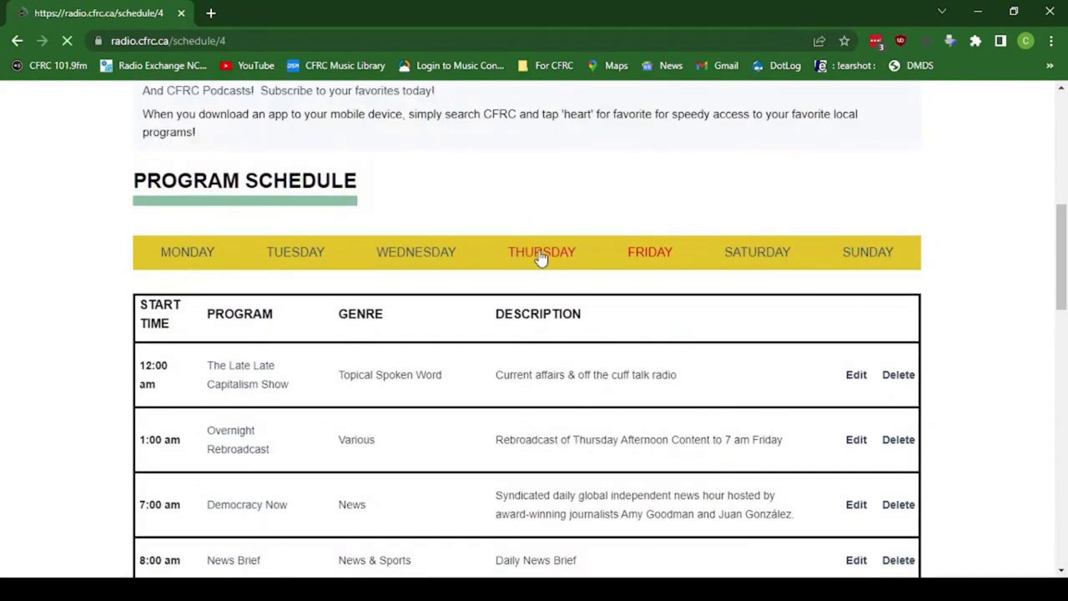
{"action": "scroll", "coordinate": [490, 357], "scroll_direction": "down", "scroll_amount": 2}
{"action": "scroll", "coordinate": [490, 357], "scroll_direction": "down", "scroll_amount": 1}
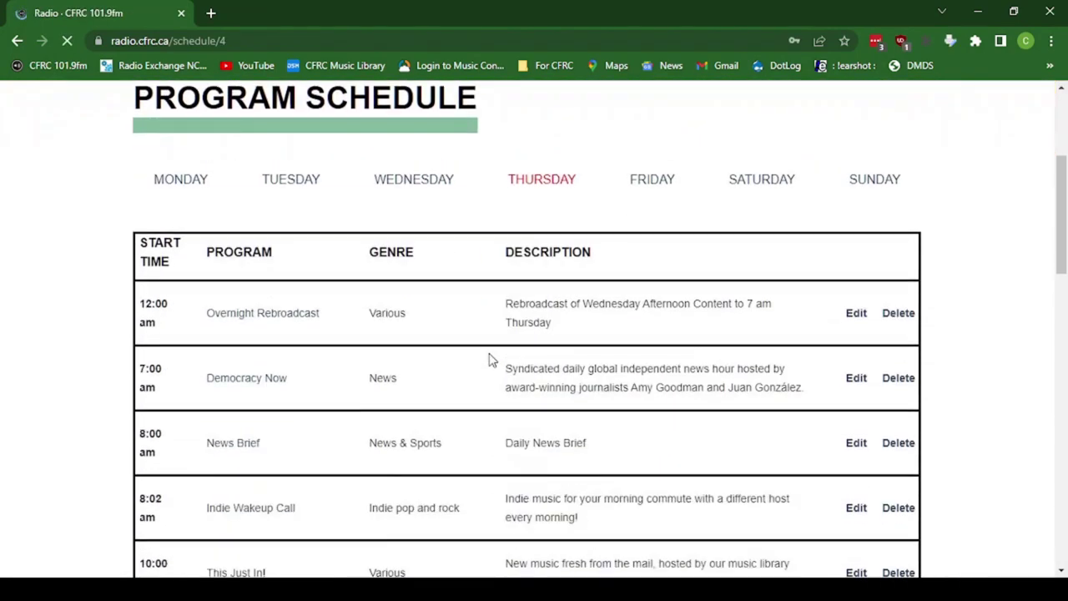
{"action": "scroll", "coordinate": [490, 357], "scroll_direction": "down", "scroll_amount": 3}
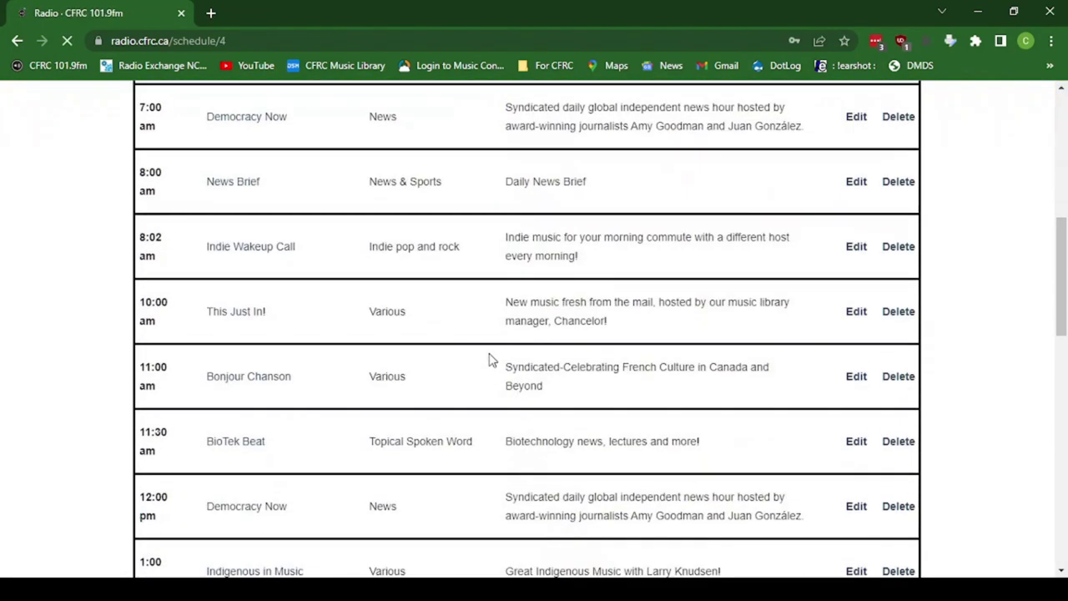
{"action": "left_click", "coordinate": [256, 317]}
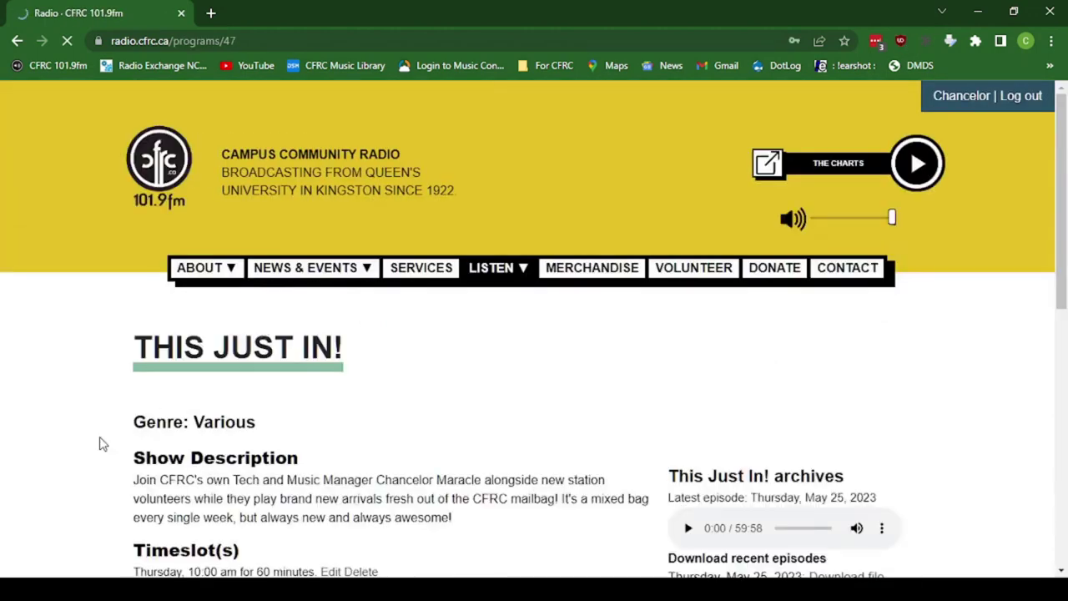
Scroll through the This Just In! program page and open its Edit Program form
{"action": "scroll", "coordinate": [83, 447], "scroll_direction": "down", "scroll_amount": 2}
{"action": "scroll", "coordinate": [84, 446], "scroll_direction": "down", "scroll_amount": 2}
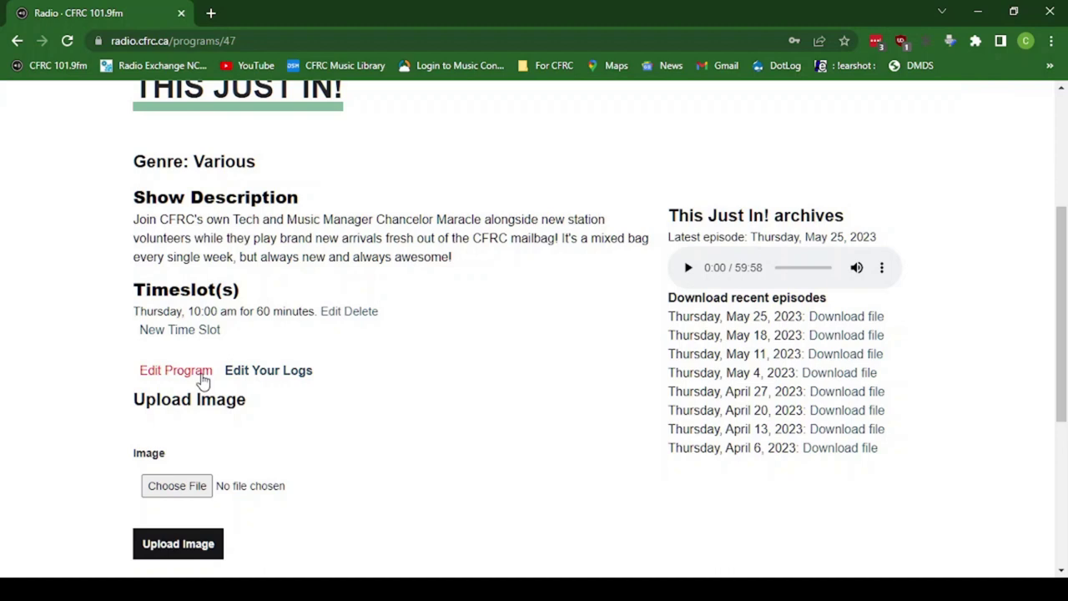
{"action": "left_click", "coordinate": [203, 379]}
{"action": "scroll", "coordinate": [75, 393], "scroll_direction": "down", "scroll_amount": 2}
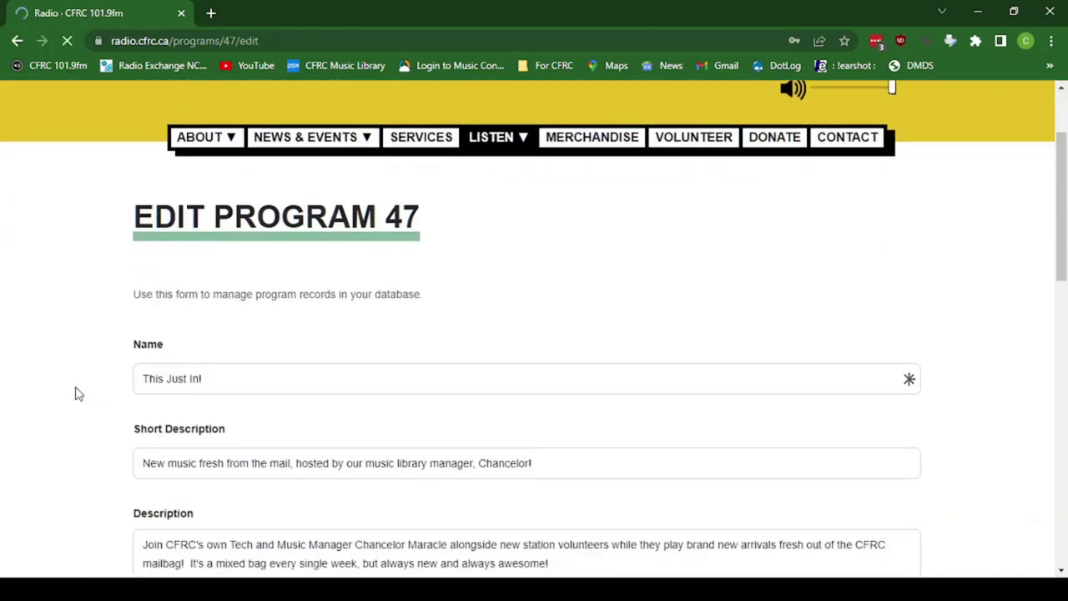
{"action": "scroll", "coordinate": [75, 393], "scroll_direction": "down", "scroll_amount": 2}
{"action": "scroll", "coordinate": [76, 393], "scroll_direction": "down", "scroll_amount": 2}
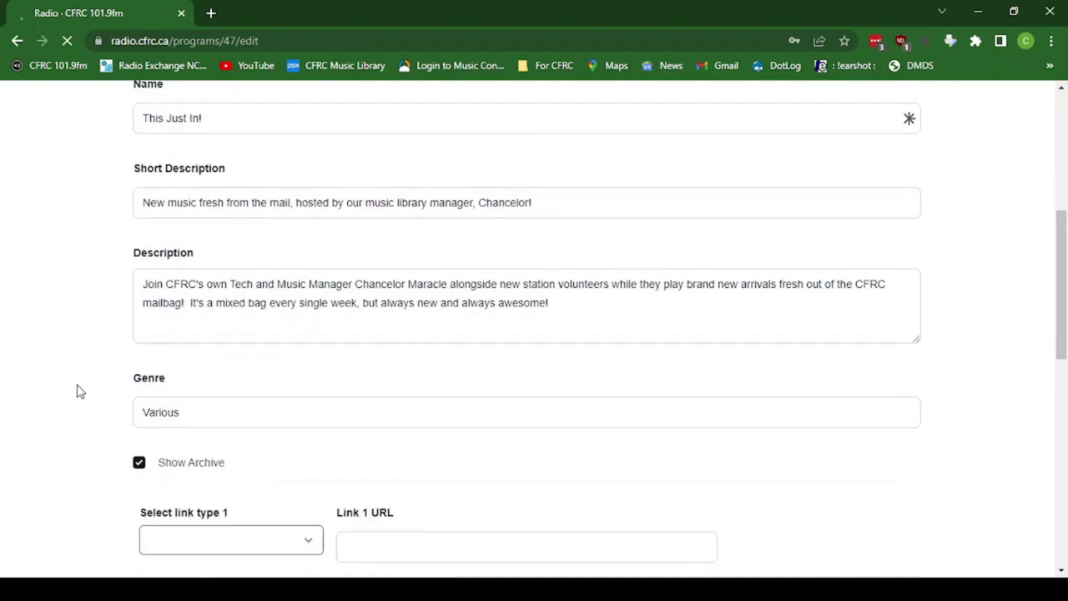
{"action": "scroll", "coordinate": [76, 391], "scroll_direction": "down", "scroll_amount": 2}
{"action": "scroll", "coordinate": [76, 391], "scroll_direction": "down", "scroll_amount": 2}
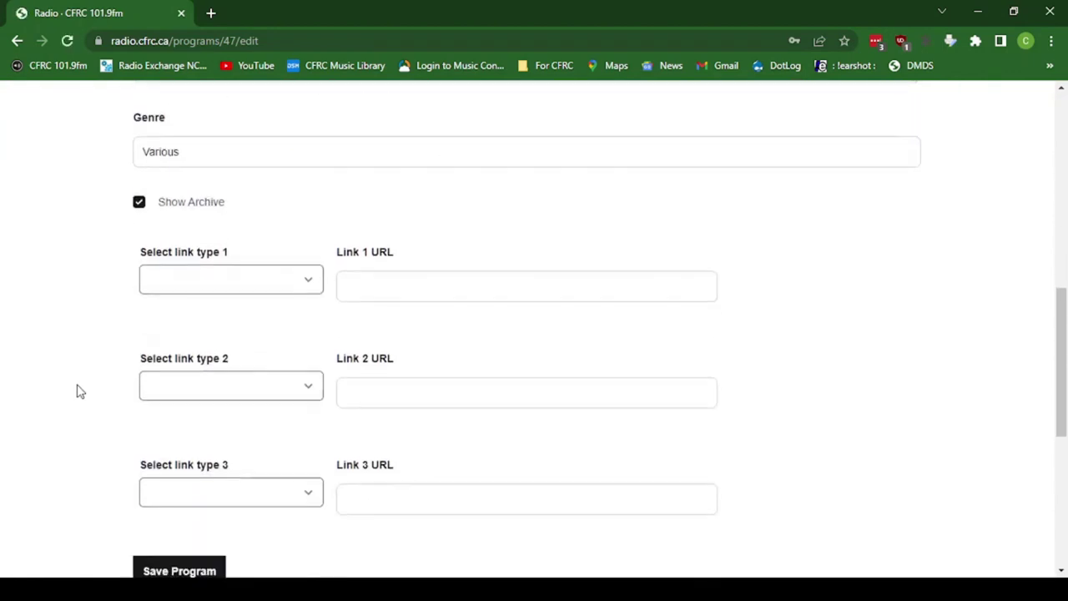
{"action": "left_click", "coordinate": [191, 288]}
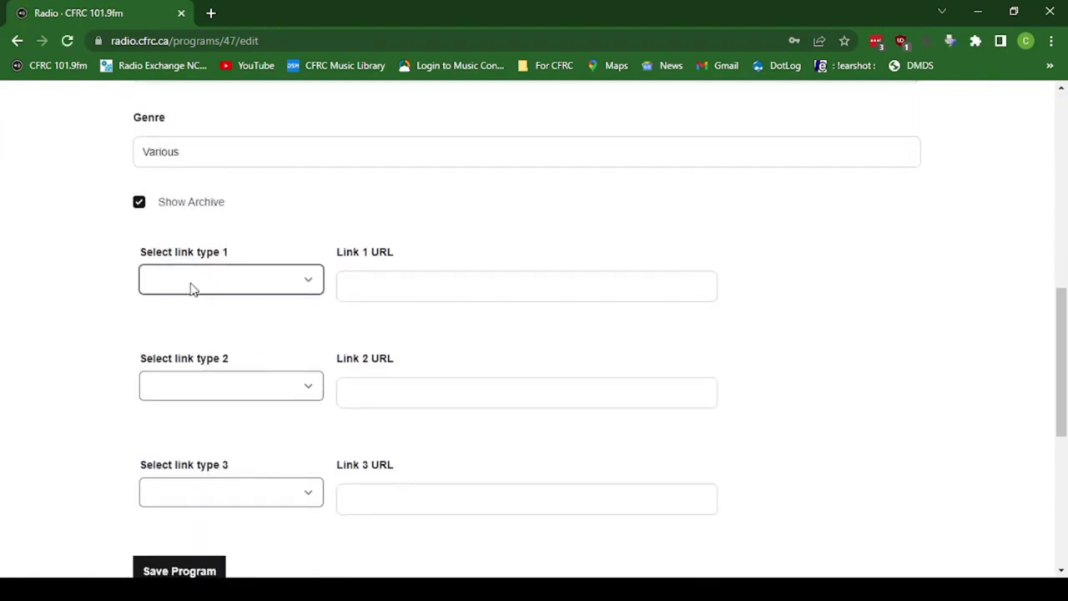
{"action": "scroll", "coordinate": [191, 289], "scroll_direction": "down", "scroll_amount": 2}
{"action": "left_click", "coordinate": [182, 446]}
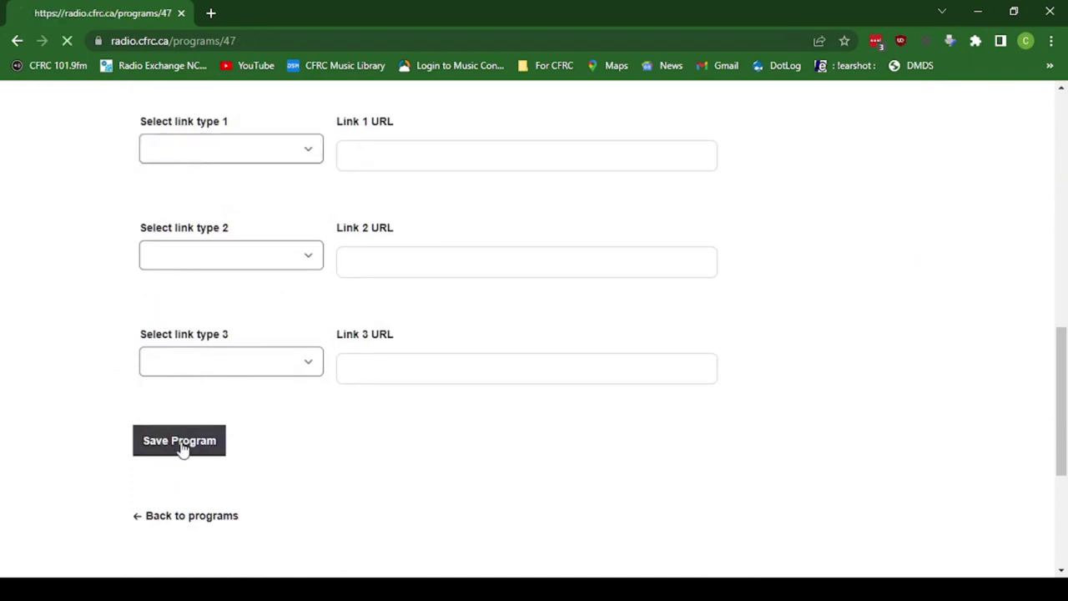
{"action": "scroll", "coordinate": [95, 409], "scroll_direction": "down", "scroll_amount": 2}
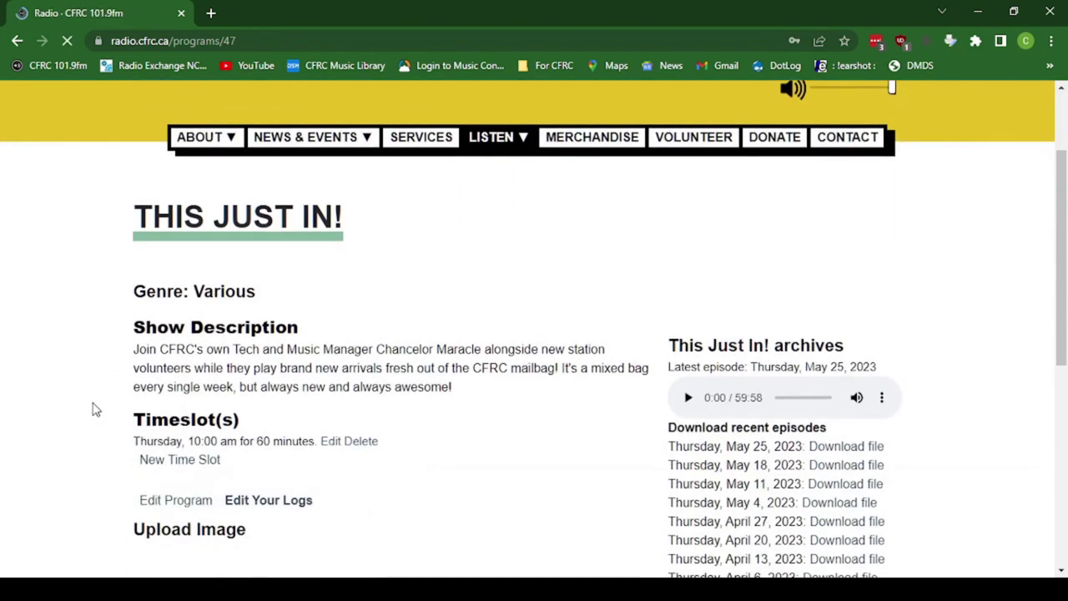
{"action": "scroll", "coordinate": [95, 409], "scroll_direction": "down", "scroll_amount": 4}
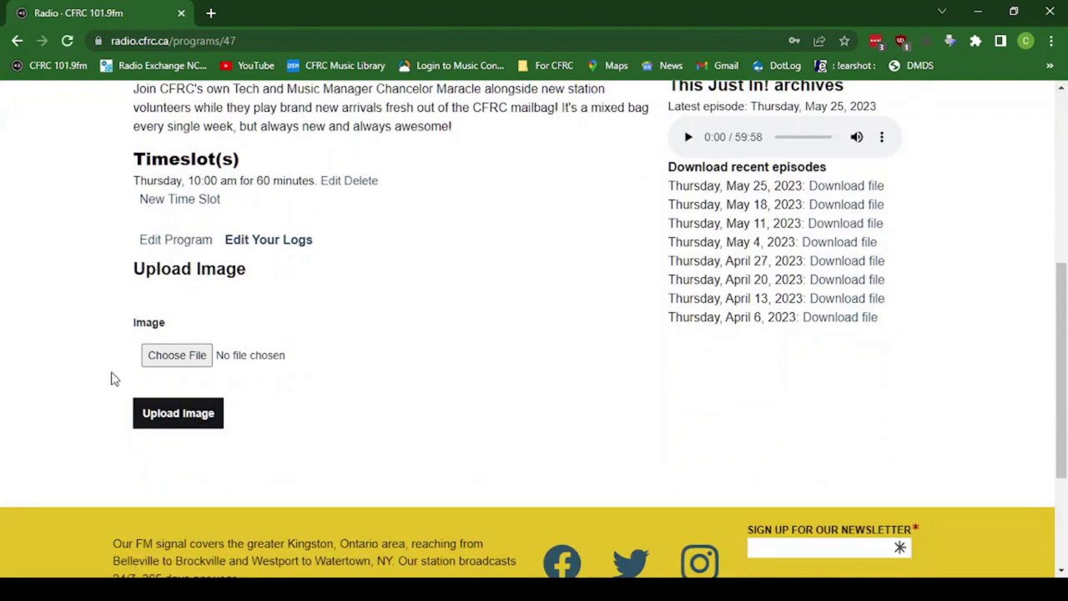
{"action": "scroll", "coordinate": [100, 383], "scroll_direction": "up", "scroll_amount": 2}
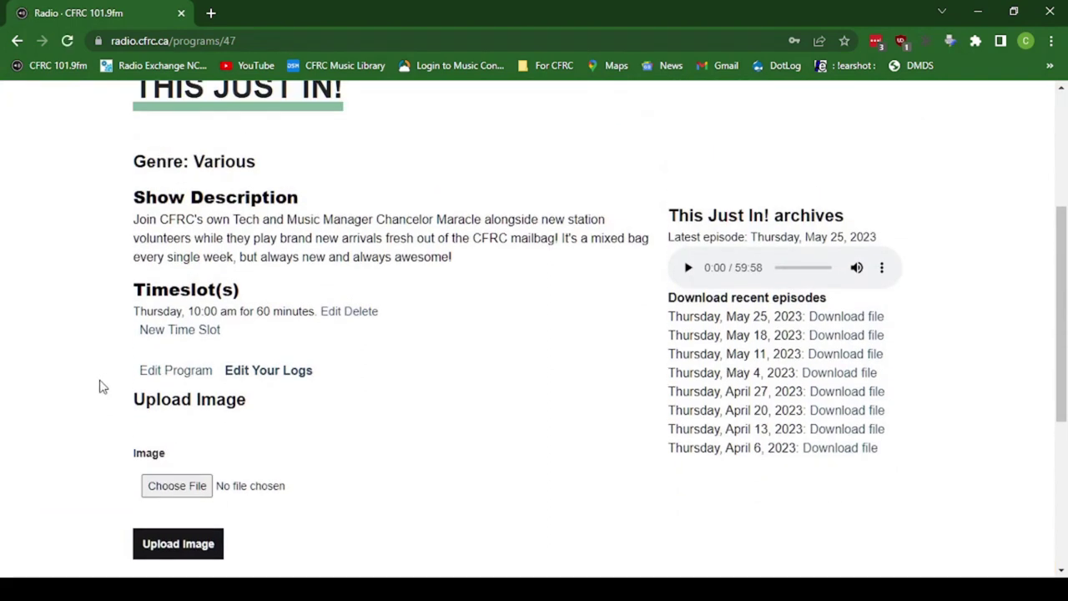
Open This Just In!'s Listing Logs and begin a new log
{"action": "left_click", "coordinate": [261, 371]}
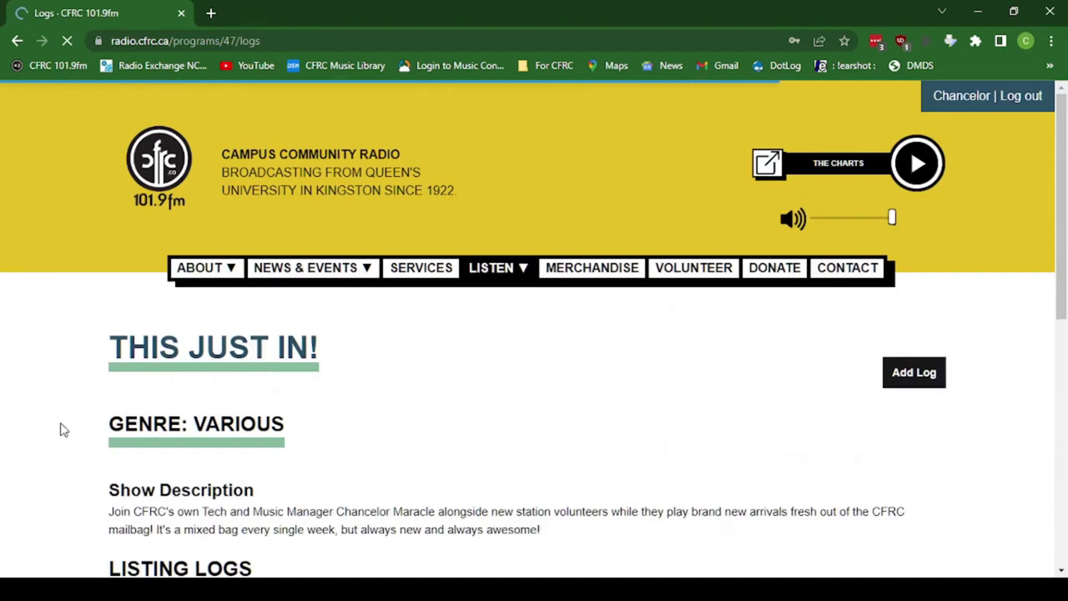
{"action": "scroll", "coordinate": [62, 430], "scroll_direction": "down", "scroll_amount": 2}
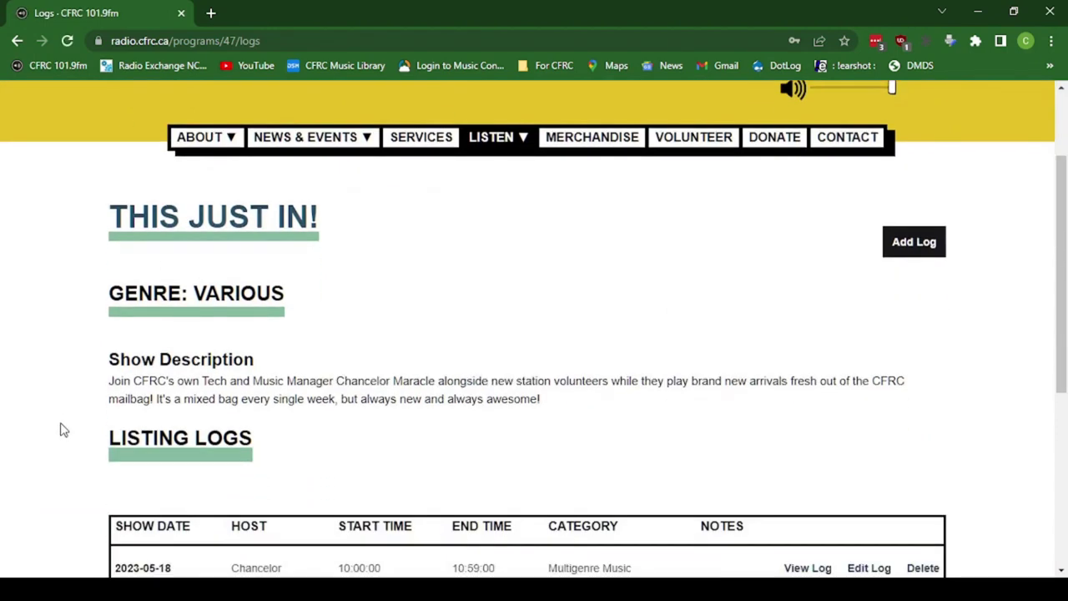
{"action": "scroll", "coordinate": [63, 430], "scroll_direction": "down", "scroll_amount": 2}
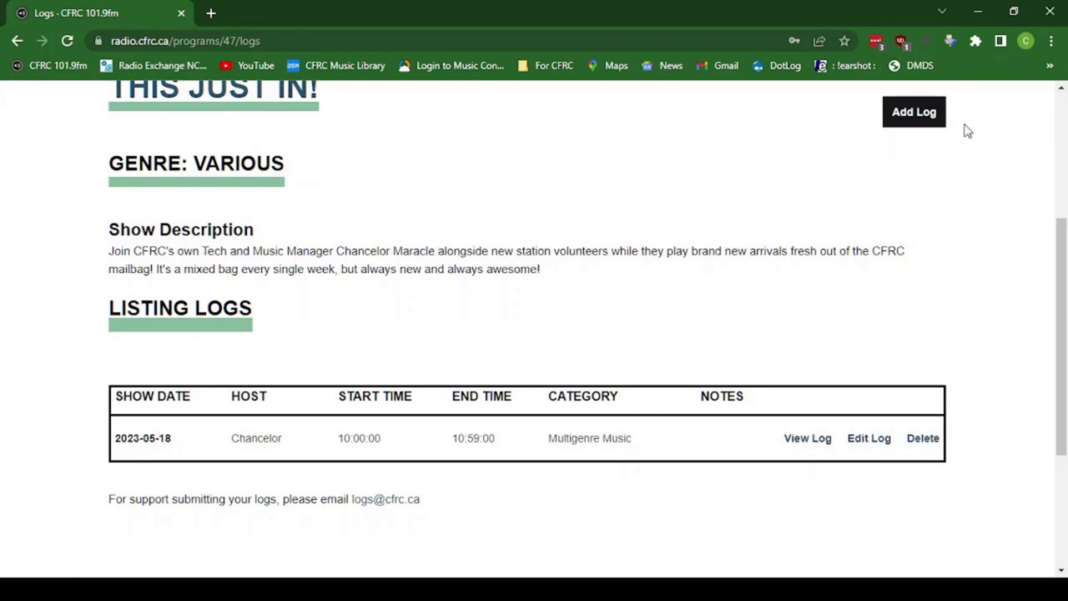
{"action": "left_click", "coordinate": [918, 116]}
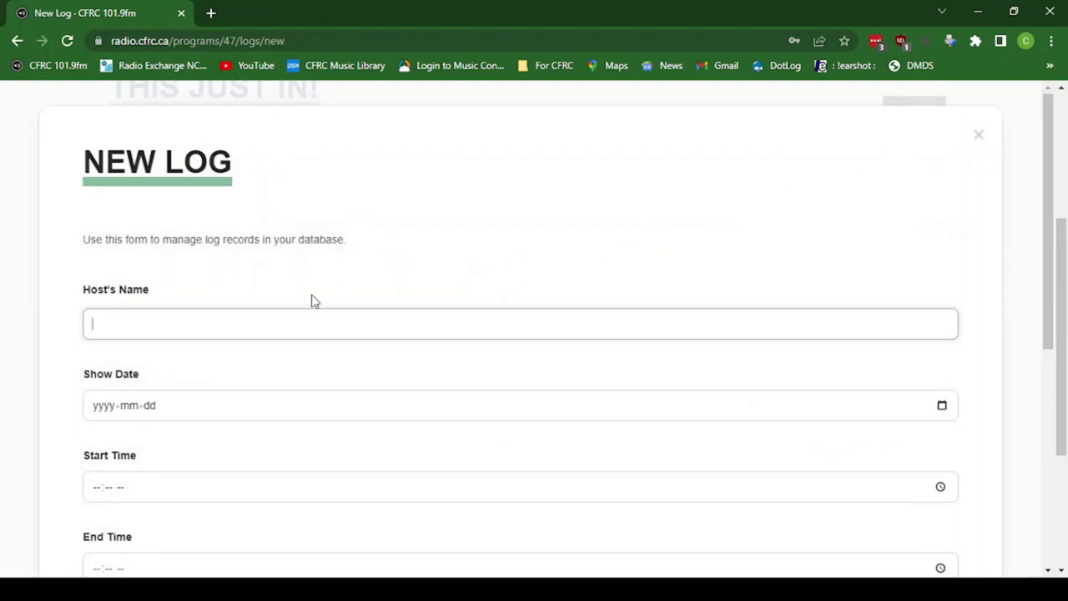
Enter the host's name and show date 2023-05-27 in the new log
{"action": "type", "text": "Chancel"}
{"action": "type", "text": "or"}
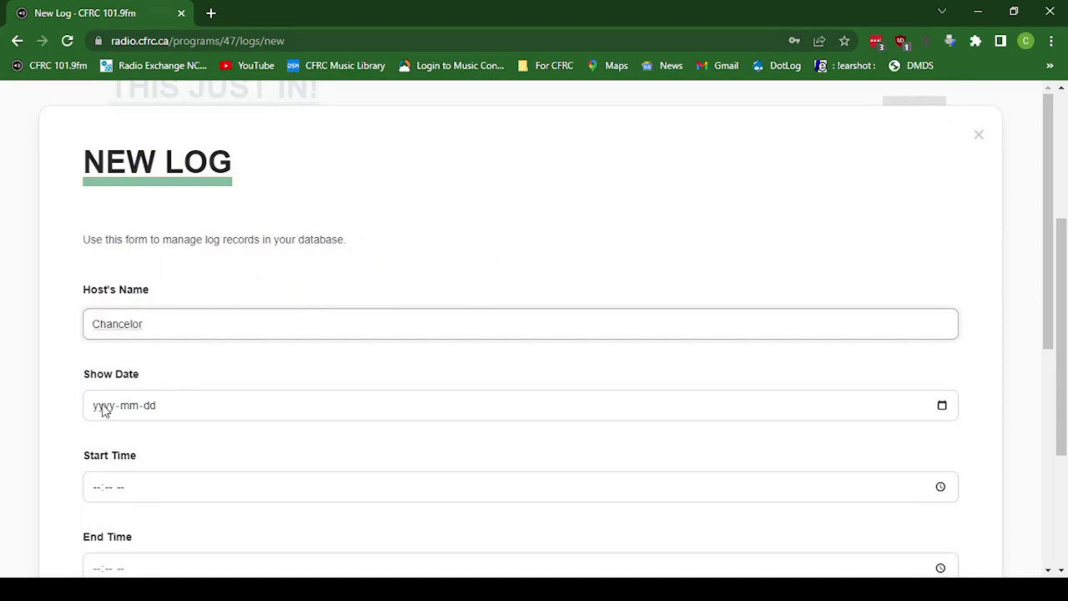
{"action": "left_click", "coordinate": [104, 408]}
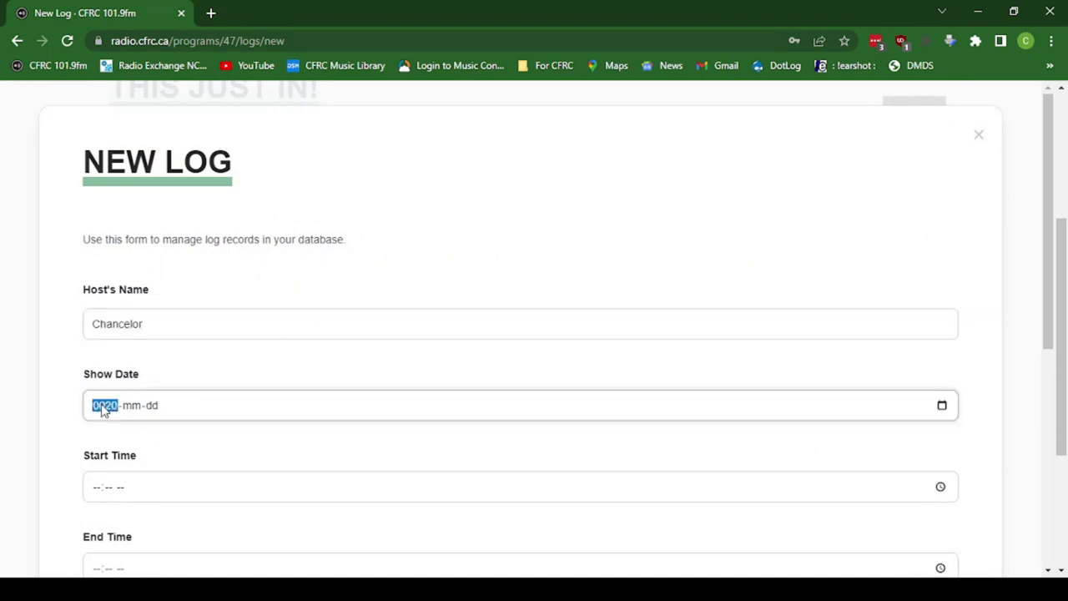
{"action": "type", "text": "2023-"}
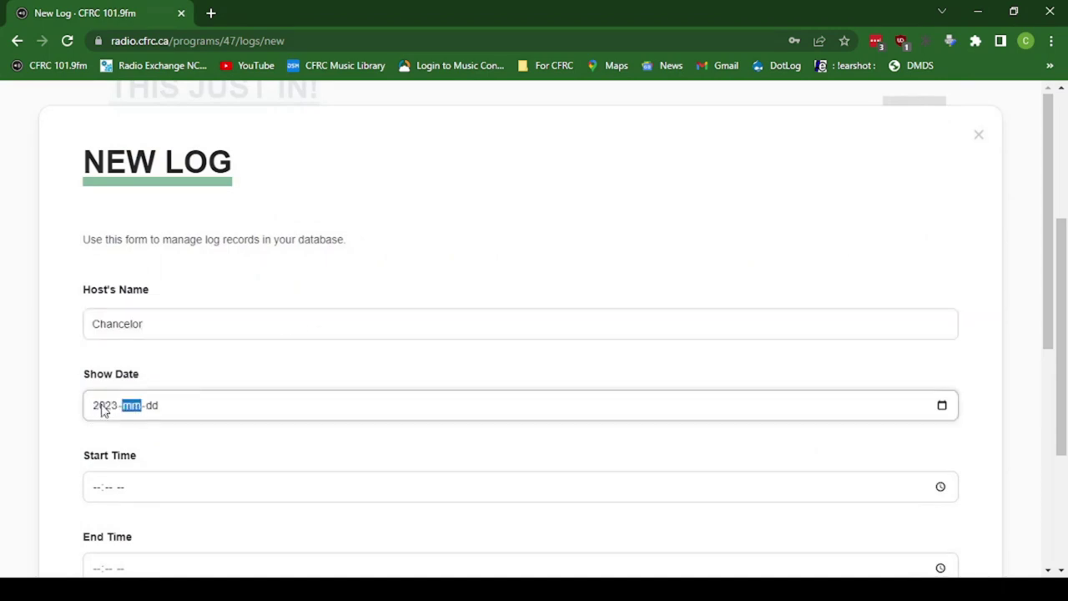
{"action": "type", "text": "05-"}
{"action": "type", "text": "27"}
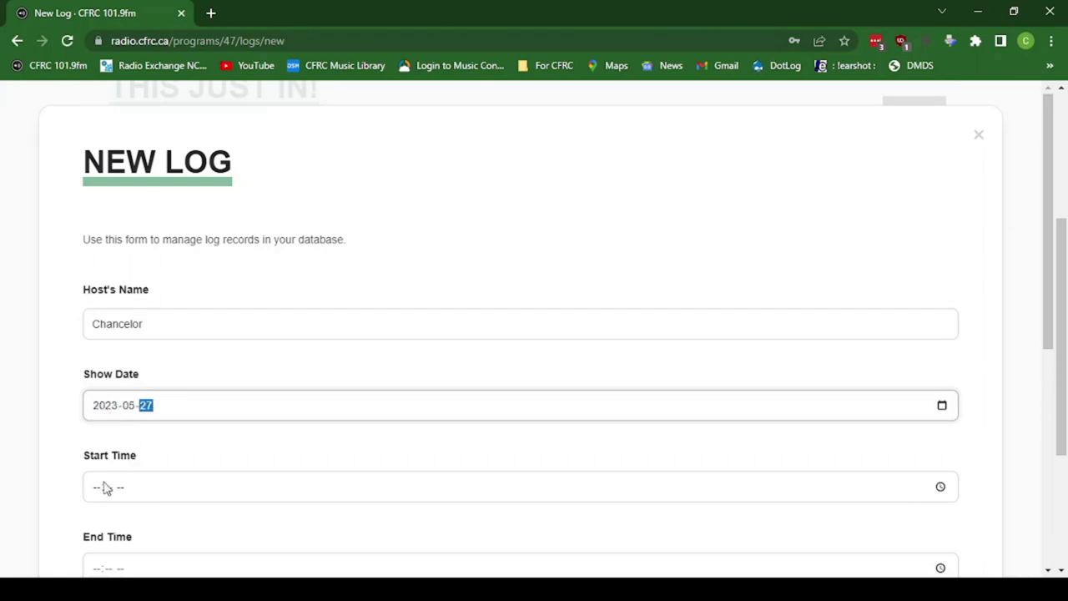
Set start time 10:00 AM and end time 10:59 PM, then save the log
{"action": "left_click", "coordinate": [95, 492]}
{"action": "type", "text": "100"}
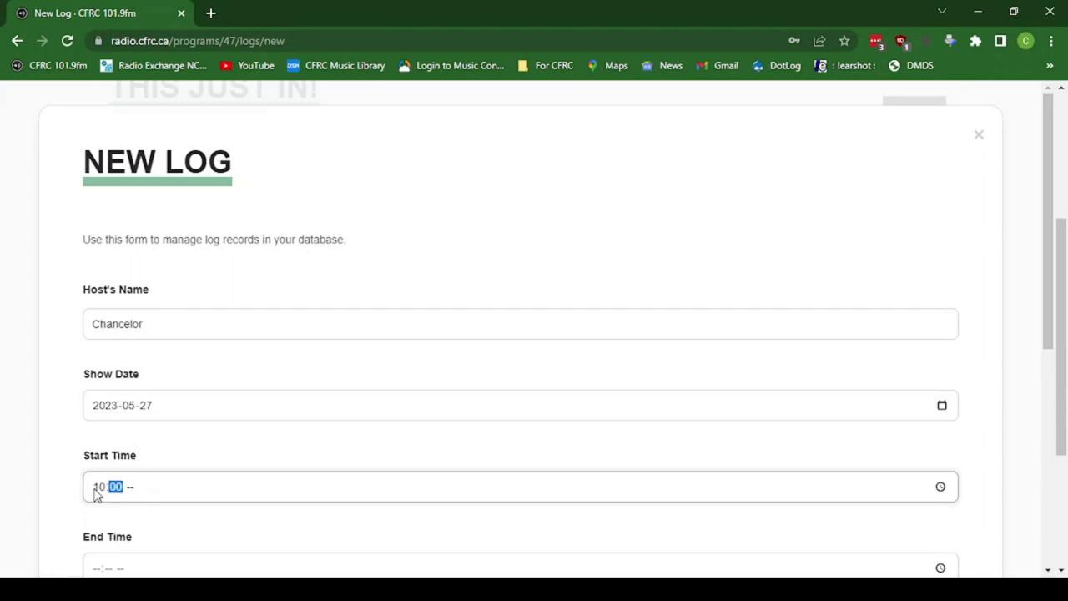
{"action": "type", "text": "0a"}
{"action": "scroll", "coordinate": [95, 492], "scroll_direction": "down", "scroll_amount": 3}
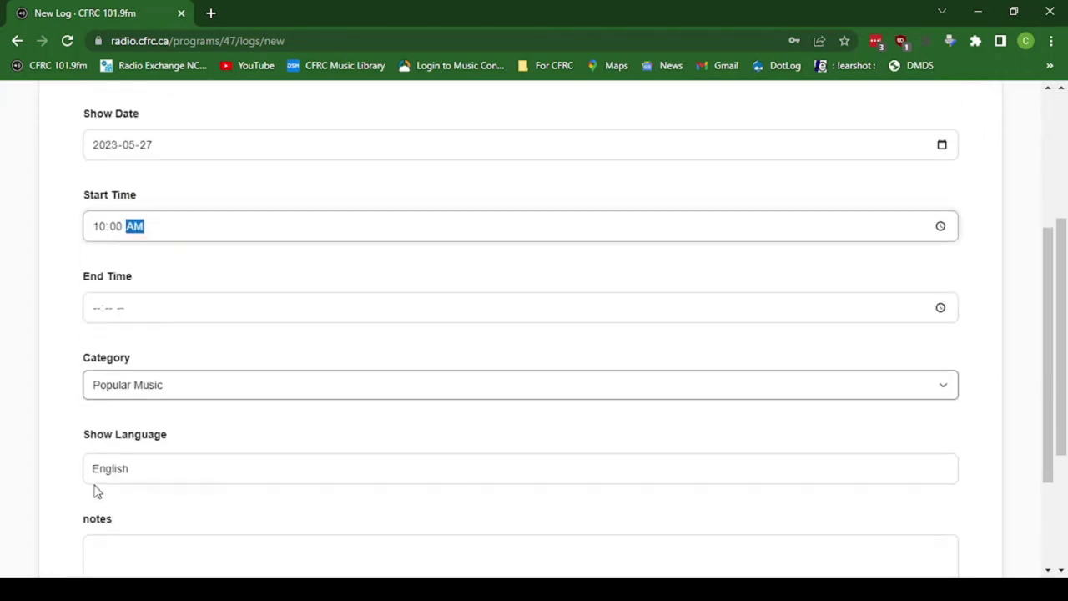
{"action": "left_click", "coordinate": [96, 309]}
{"action": "type", "text": "1059"}
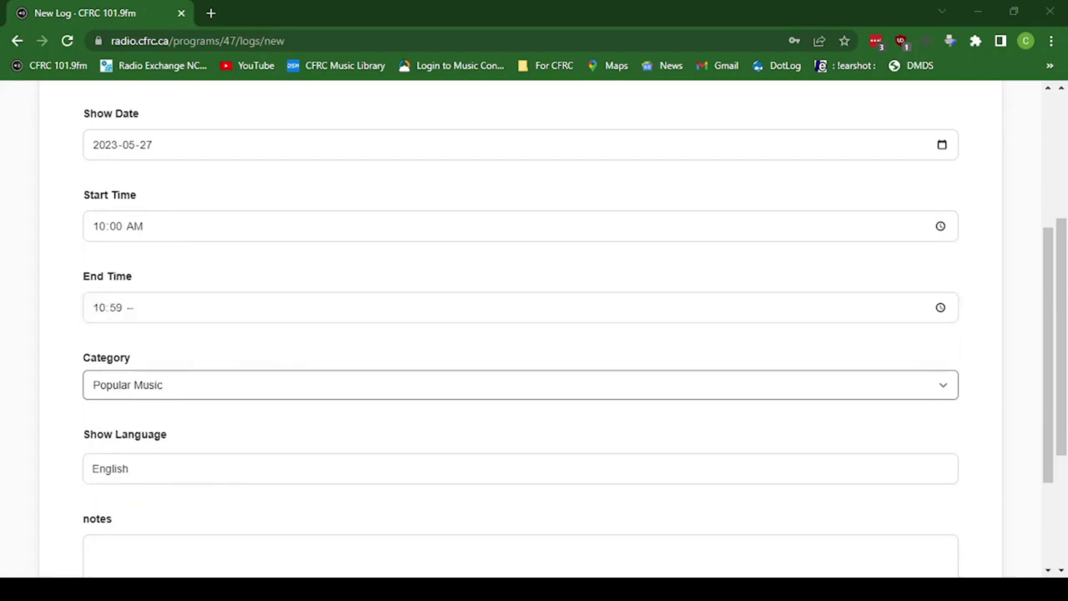
{"action": "type", "text": "p"}
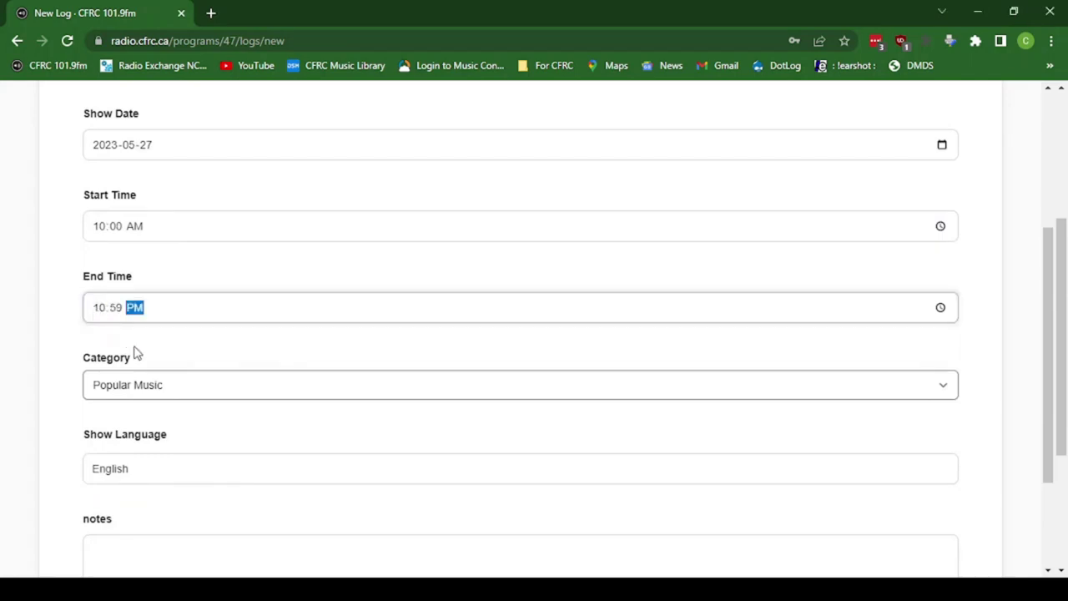
{"action": "key", "text": "Tab"}
{"action": "scroll", "coordinate": [167, 434], "scroll_direction": "down", "scroll_amount": 2}
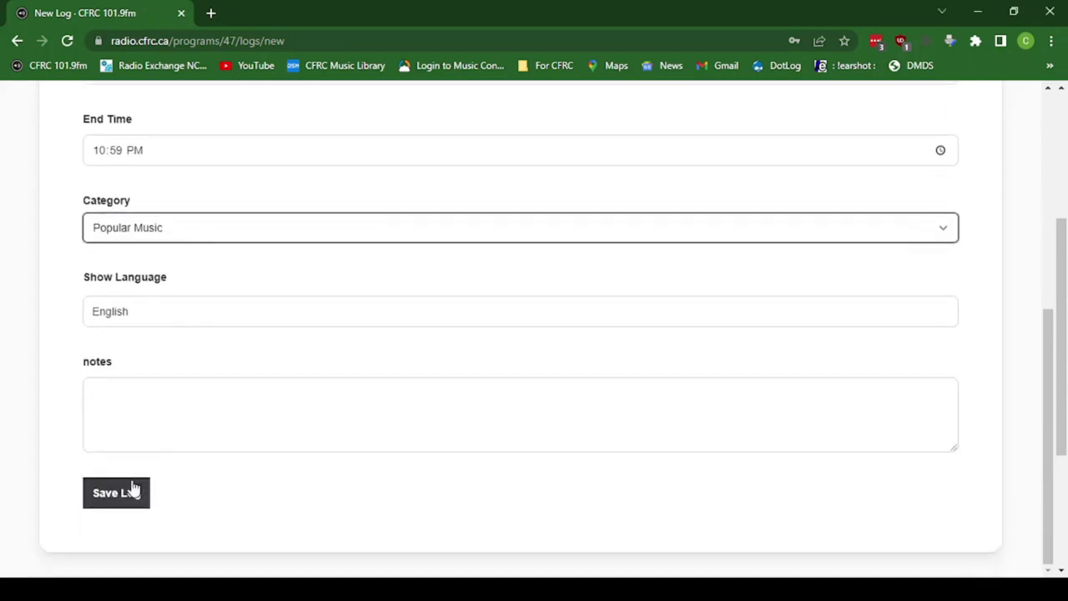
{"action": "left_click", "coordinate": [132, 492]}
{"action": "scroll", "coordinate": [72, 434], "scroll_direction": "down", "scroll_amount": 1}
Open the 2023-05-27 log's segment list and start a New Segment
{"action": "scroll", "coordinate": [71, 434], "scroll_direction": "down", "scroll_amount": 2}
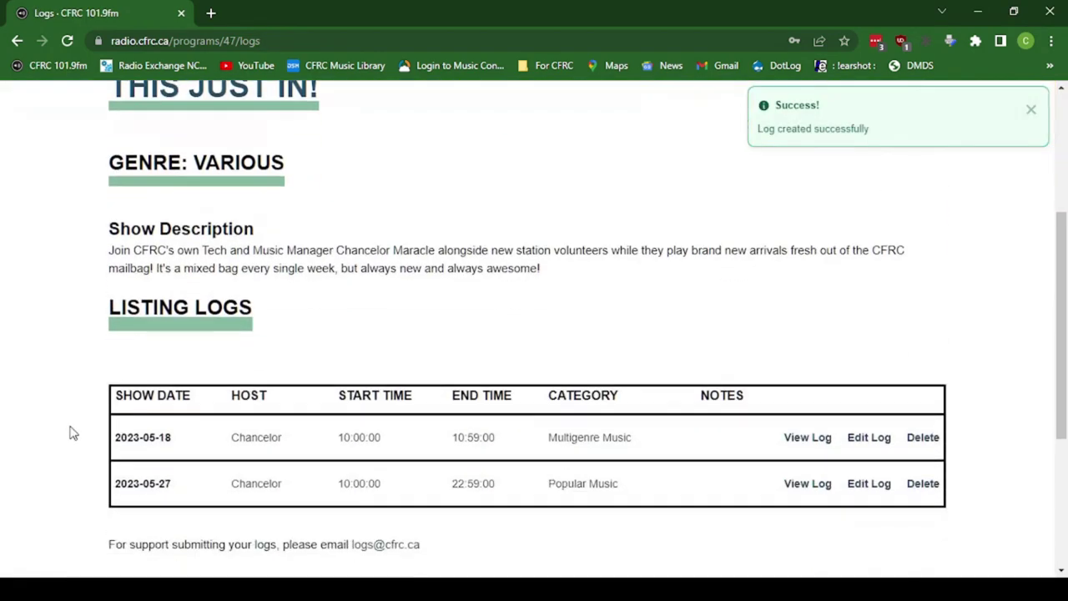
{"action": "left_click", "coordinate": [808, 484]}
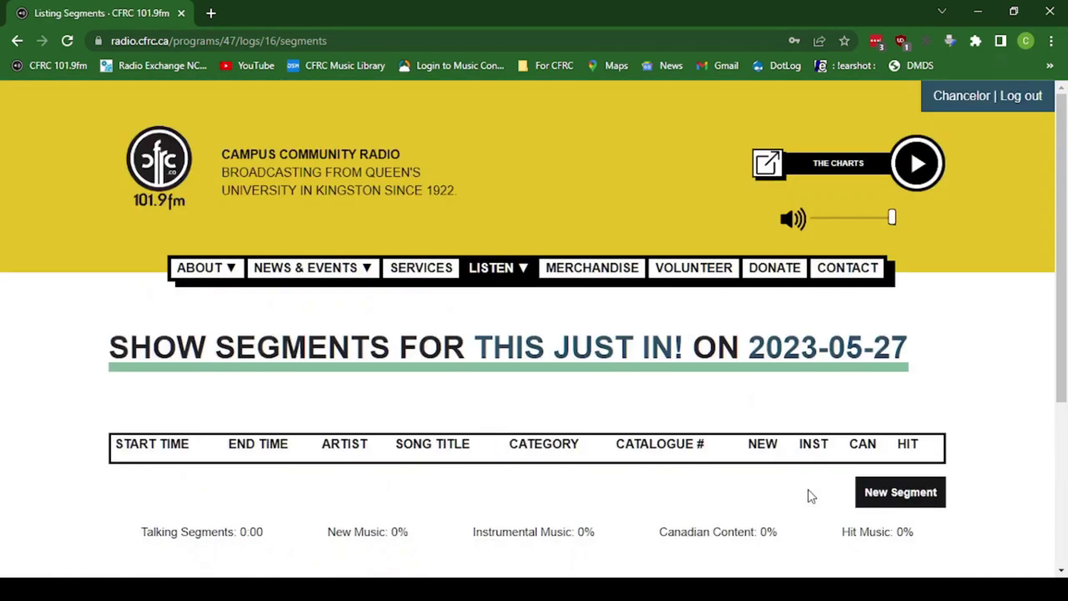
{"action": "scroll", "coordinate": [704, 519], "scroll_direction": "down", "scroll_amount": 1}
{"action": "scroll", "coordinate": [704, 518], "scroll_direction": "down", "scroll_amount": 1}
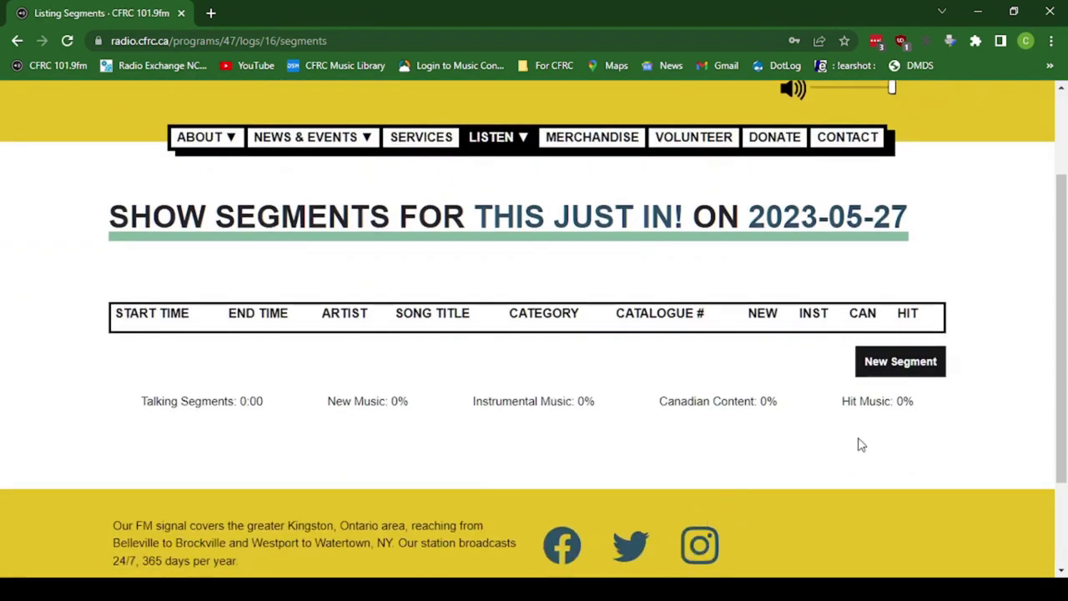
{"action": "left_click", "coordinate": [912, 364]}
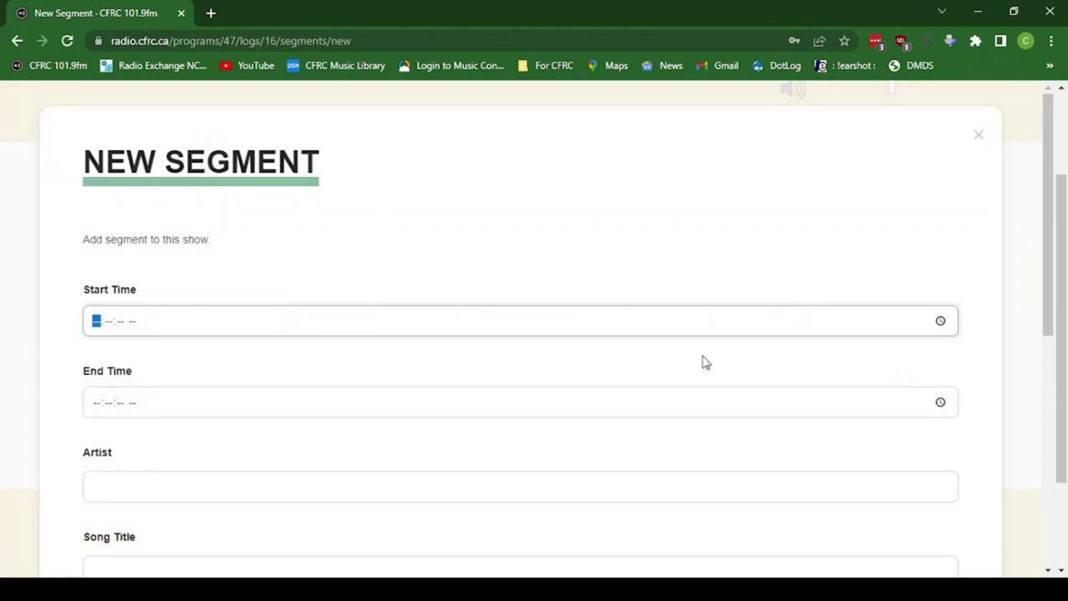
{"action": "scroll", "coordinate": [703, 356], "scroll_direction": "down", "scroll_amount": 1}
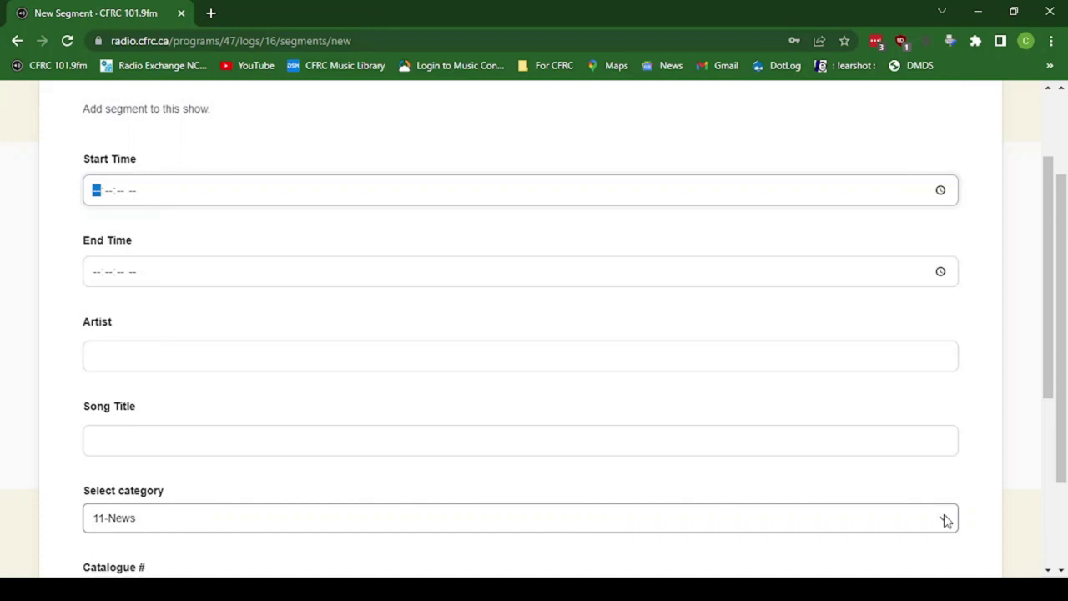
{"action": "scroll", "coordinate": [944, 520], "scroll_direction": "down", "scroll_amount": 2}
{"action": "scroll", "coordinate": [947, 521], "scroll_direction": "down", "scroll_amount": 2}
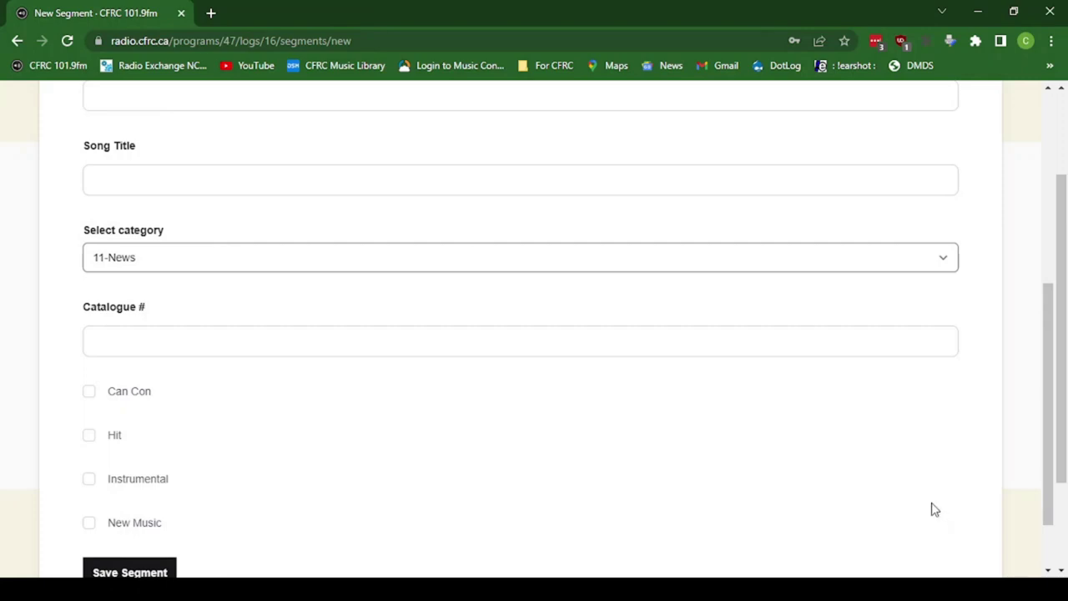
{"action": "scroll", "coordinate": [930, 506], "scroll_direction": "down", "scroll_amount": 1}
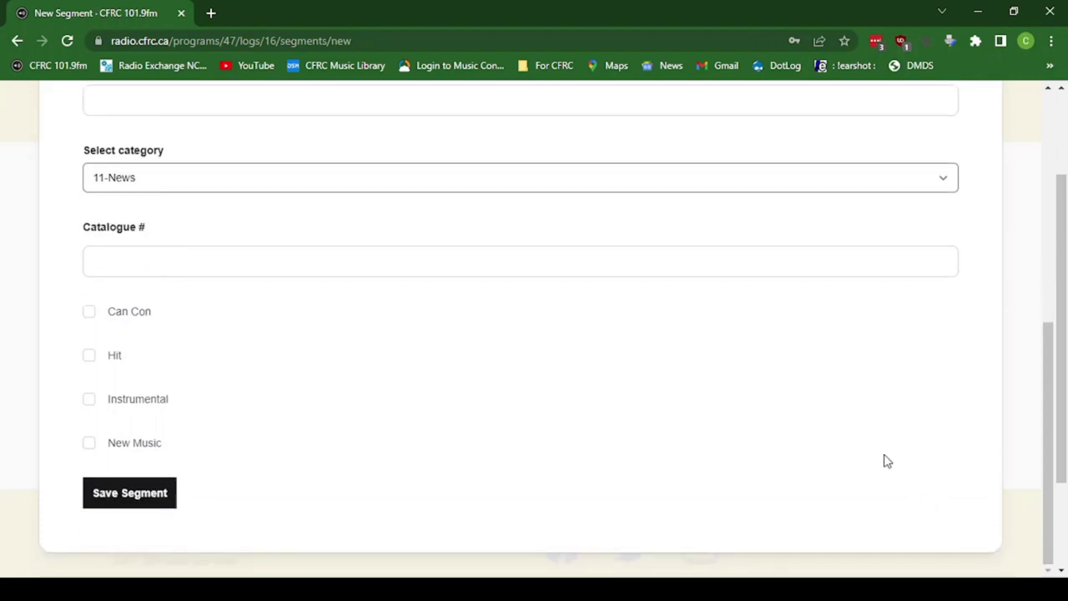
{"action": "left_click", "coordinate": [153, 499]}
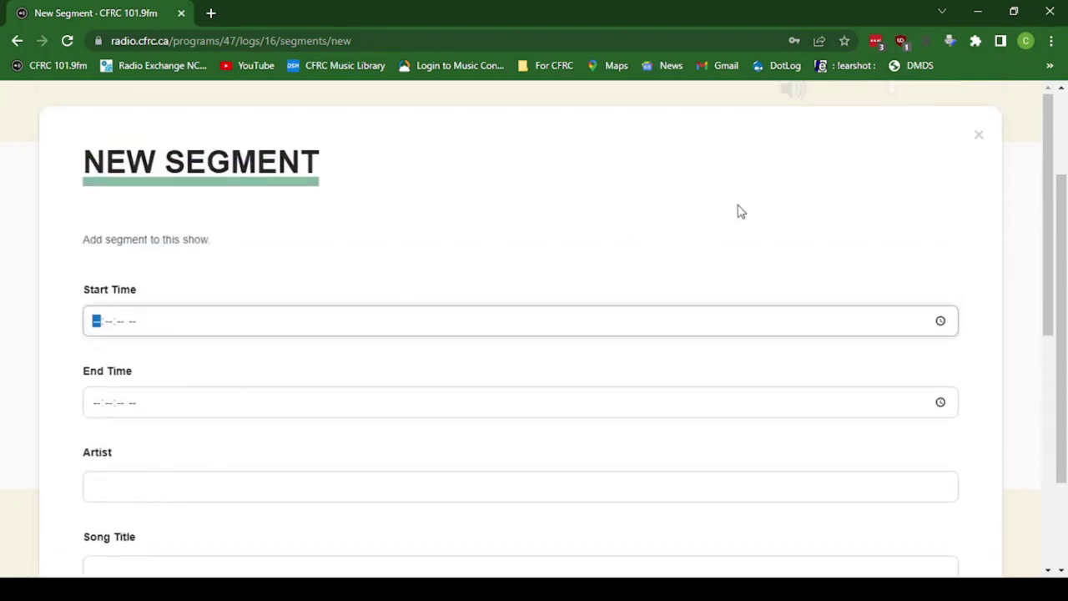
{"action": "left_click", "coordinate": [979, 136]}
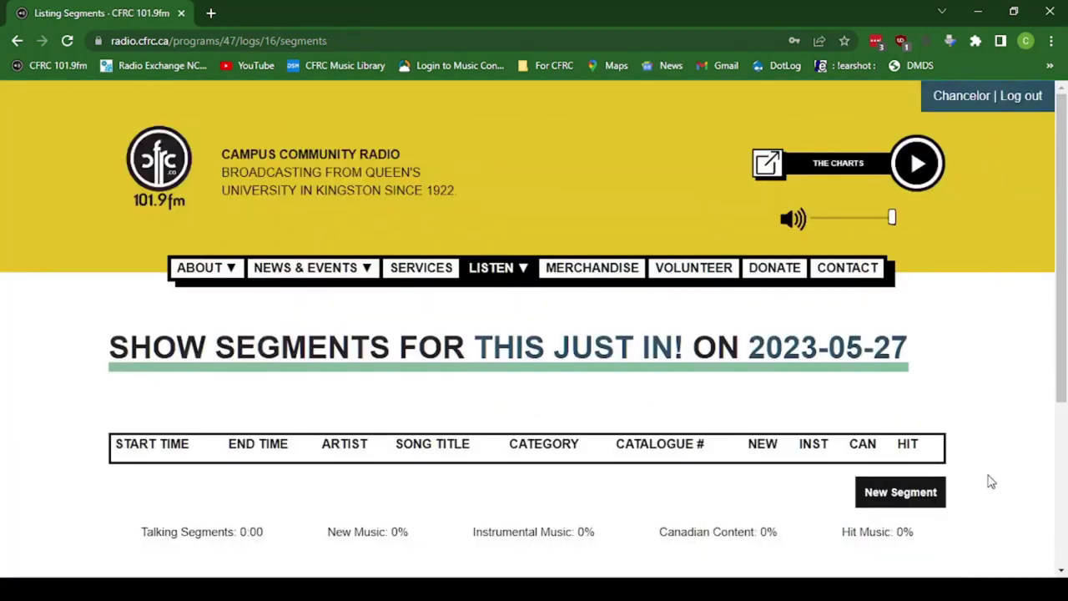
Leave the empty Show Segments page and return to the station homepage
{"action": "scroll", "coordinate": [991, 487], "scroll_direction": "down", "scroll_amount": 2}
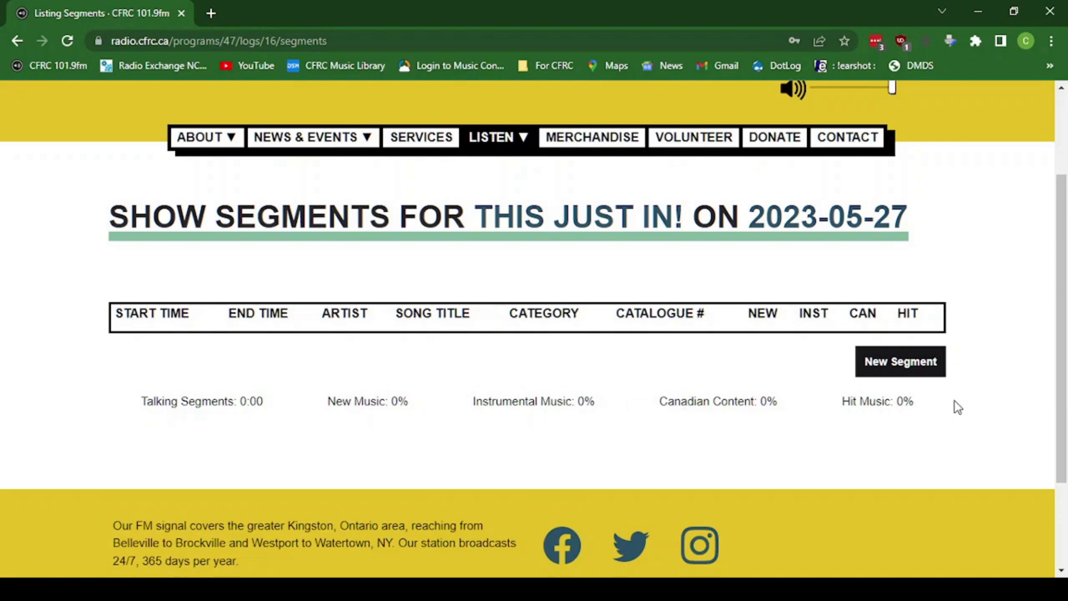
{"action": "scroll", "coordinate": [957, 406], "scroll_direction": "up", "scroll_amount": 2}
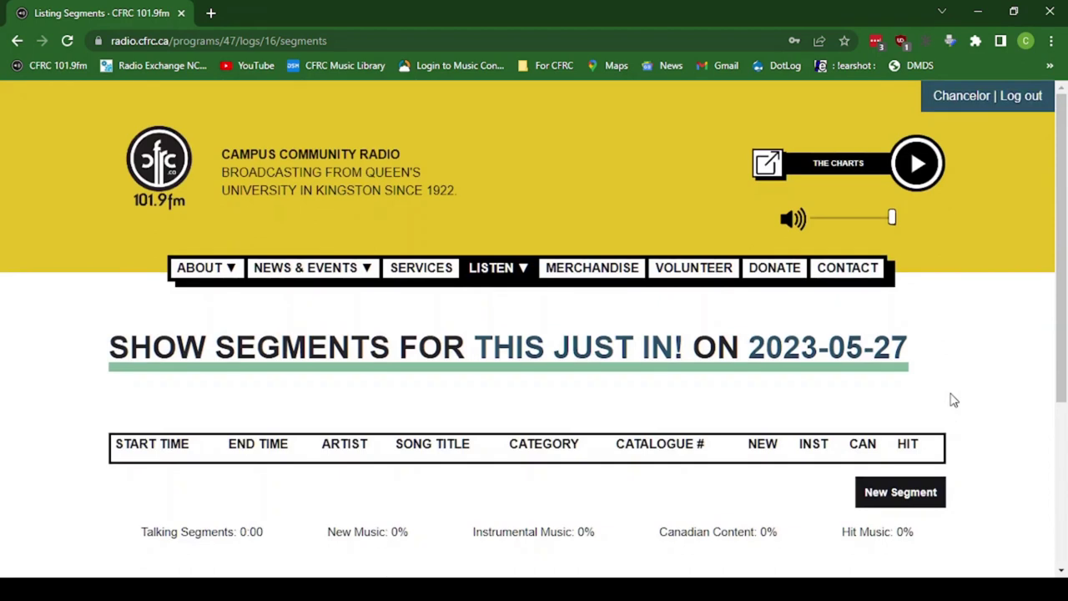
{"action": "left_click", "coordinate": [147, 177]}
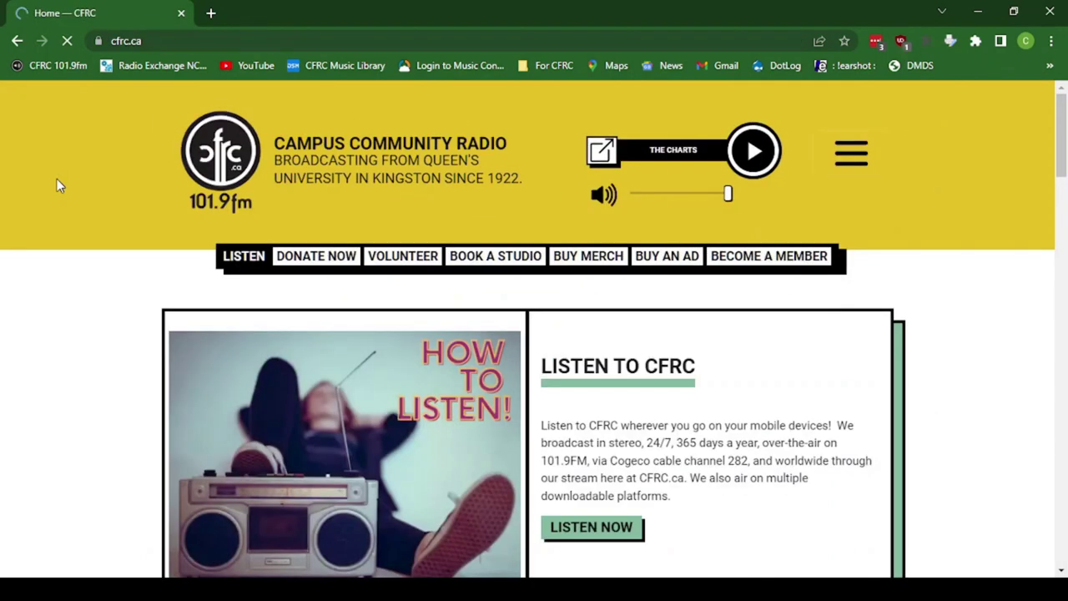
Go through the studio booking info and the menu's SERVICES page to Book a Studio
{"action": "left_click", "coordinate": [478, 261]}
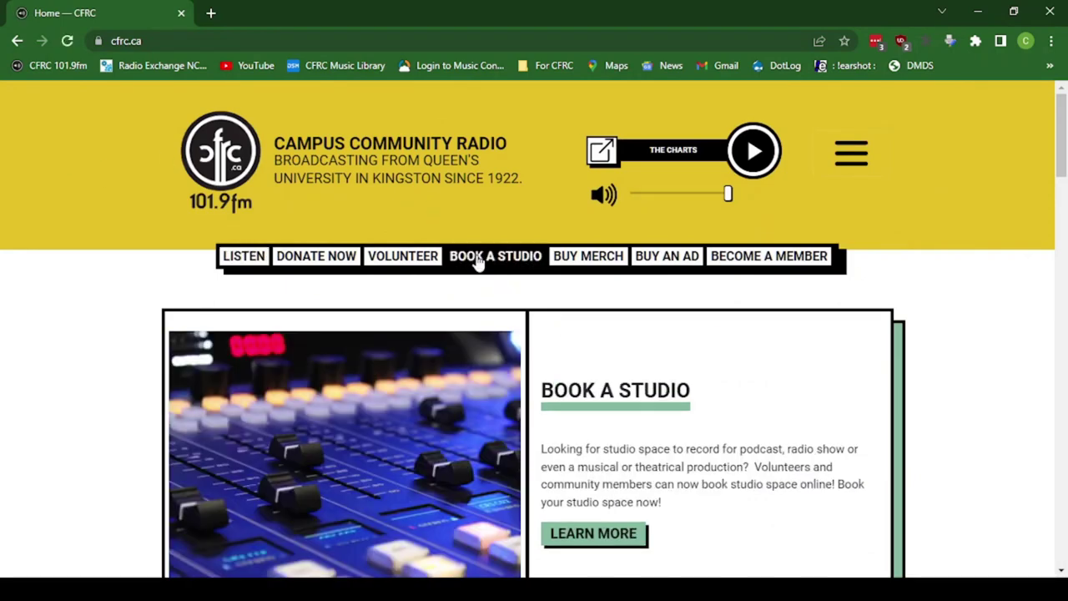
{"action": "scroll", "coordinate": [478, 261], "scroll_direction": "down", "scroll_amount": 2}
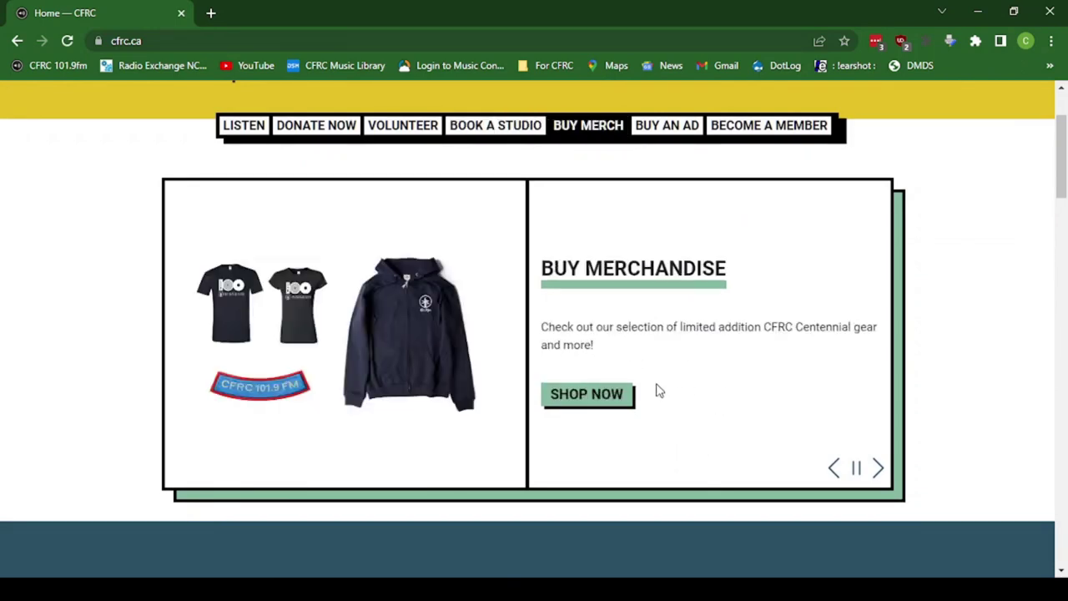
{"action": "scroll", "coordinate": [659, 390], "scroll_direction": "up", "scroll_amount": 2}
{"action": "left_click", "coordinate": [837, 145]}
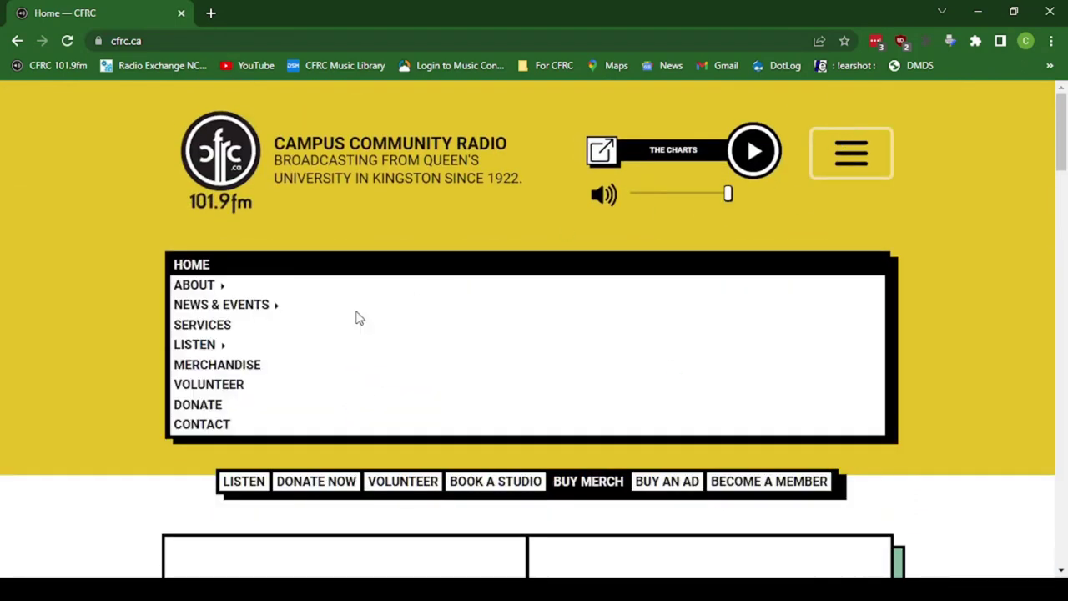
{"action": "left_click", "coordinate": [218, 327]}
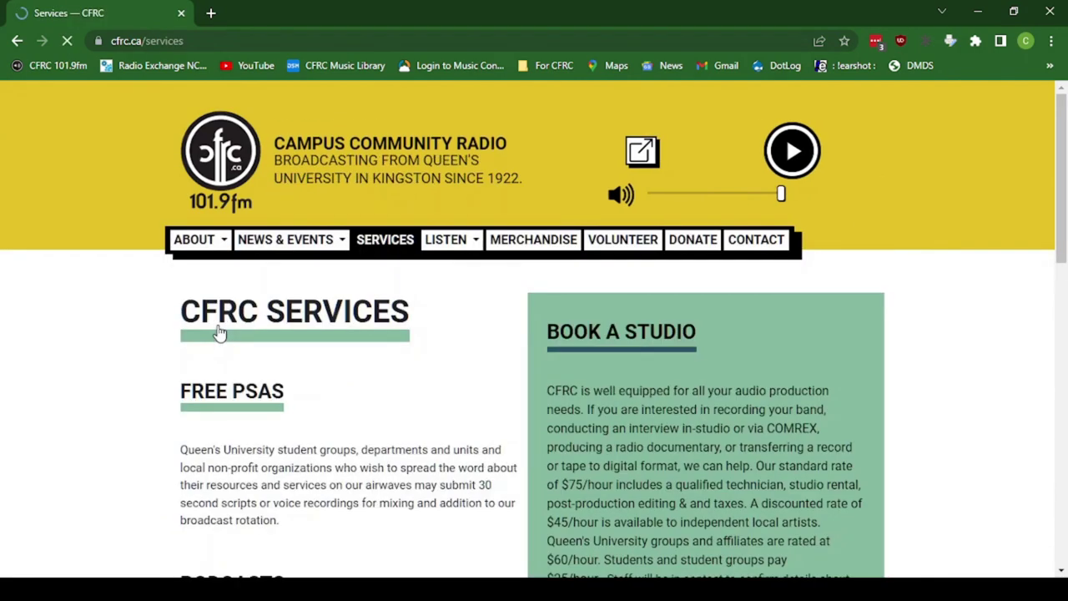
{"action": "scroll", "coordinate": [159, 365], "scroll_direction": "down", "scroll_amount": 1}
{"action": "scroll", "coordinate": [154, 366], "scroll_direction": "down", "scroll_amount": 3}
{"action": "scroll", "coordinate": [153, 365], "scroll_direction": "down", "scroll_amount": 1}
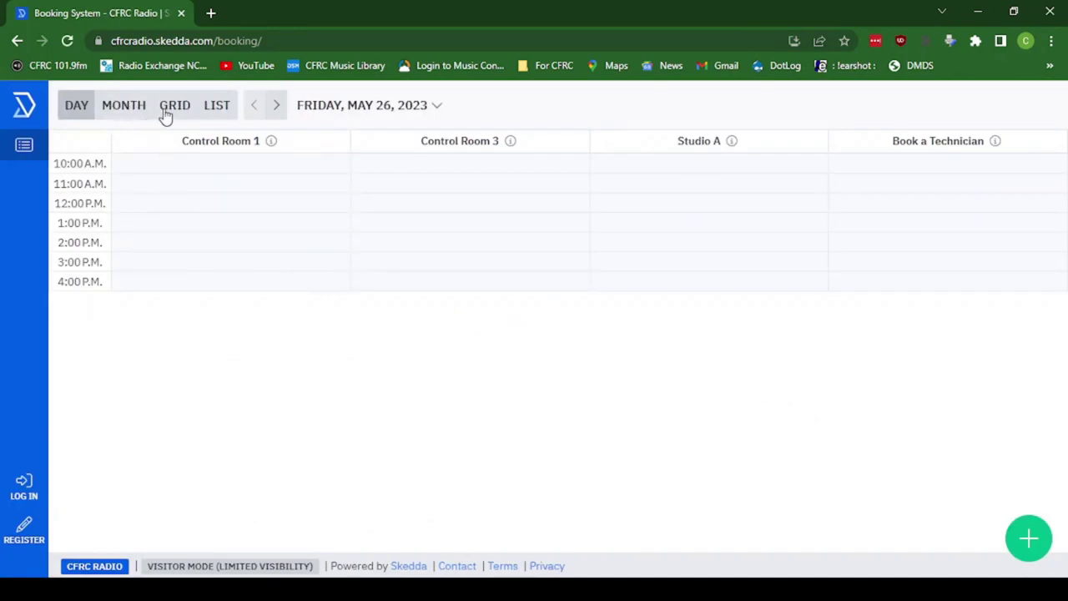
Check Saturday, May 27, then open Monday, May 29 and pick Control Room 1 at 10:00 a.m
{"action": "left_click", "coordinate": [117, 114]}
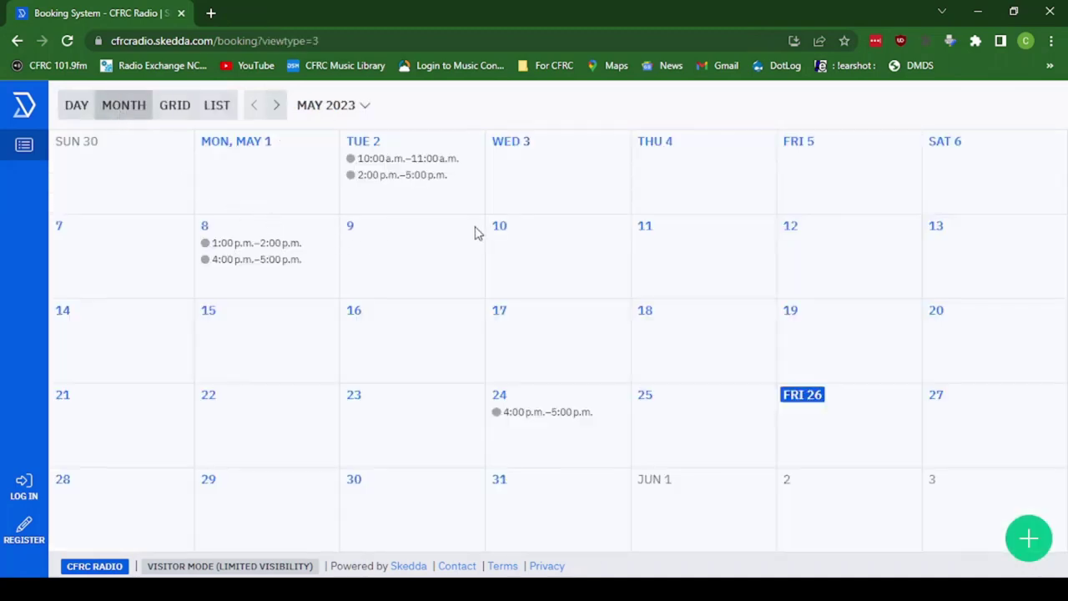
{"action": "left_click", "coordinate": [940, 398]}
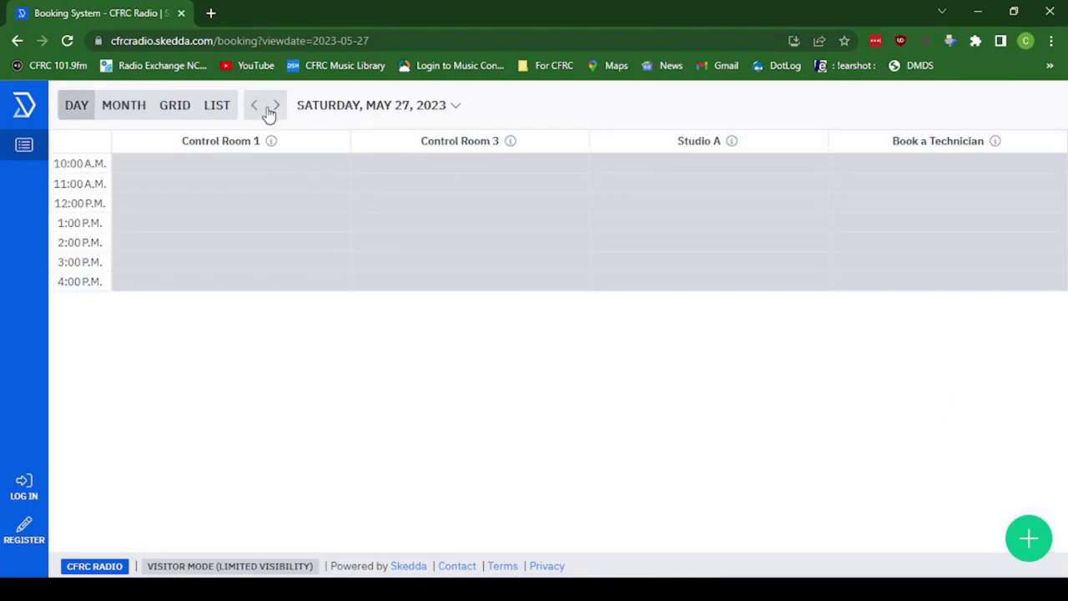
{"action": "left_click", "coordinate": [131, 113]}
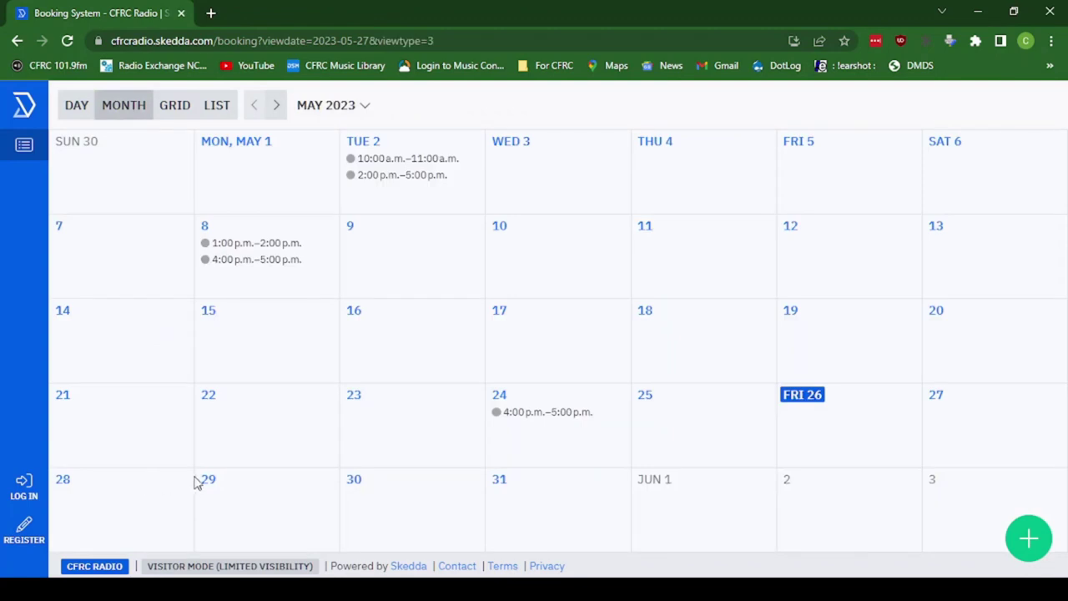
{"action": "left_click", "coordinate": [203, 483]}
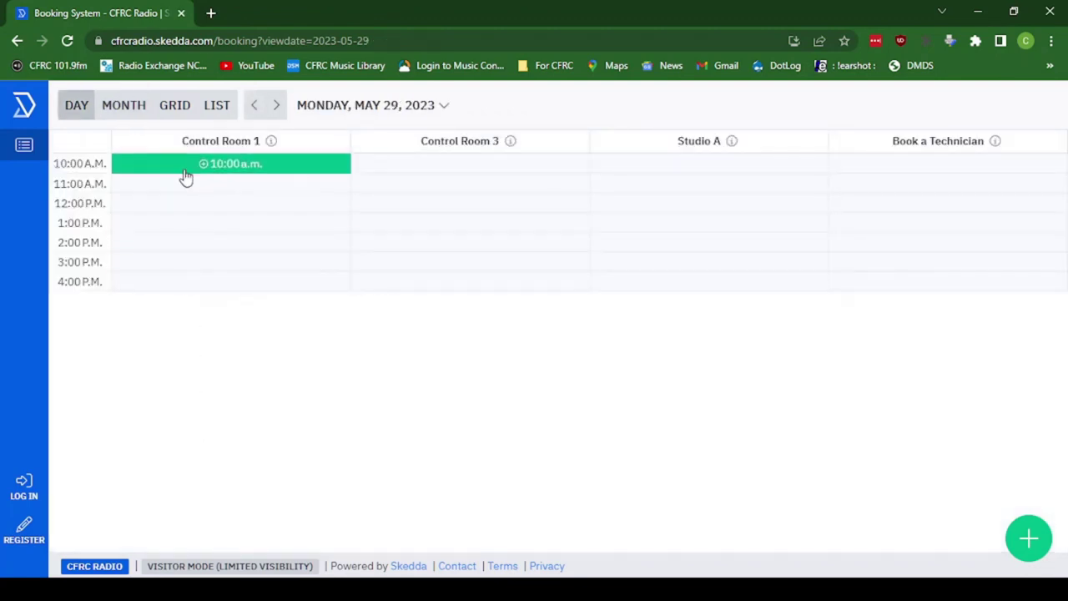
{"action": "left_click", "coordinate": [185, 172]}
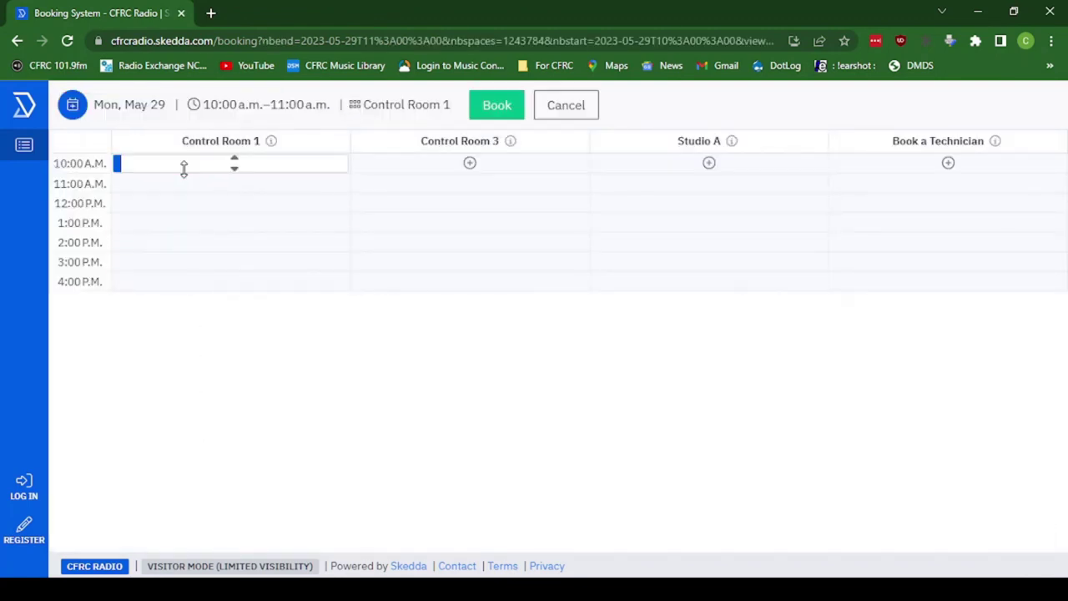
Book the 10:00–11:00 a.m. Control Room 1 slot and submit the holder's email address
{"action": "left_click", "coordinate": [489, 109]}
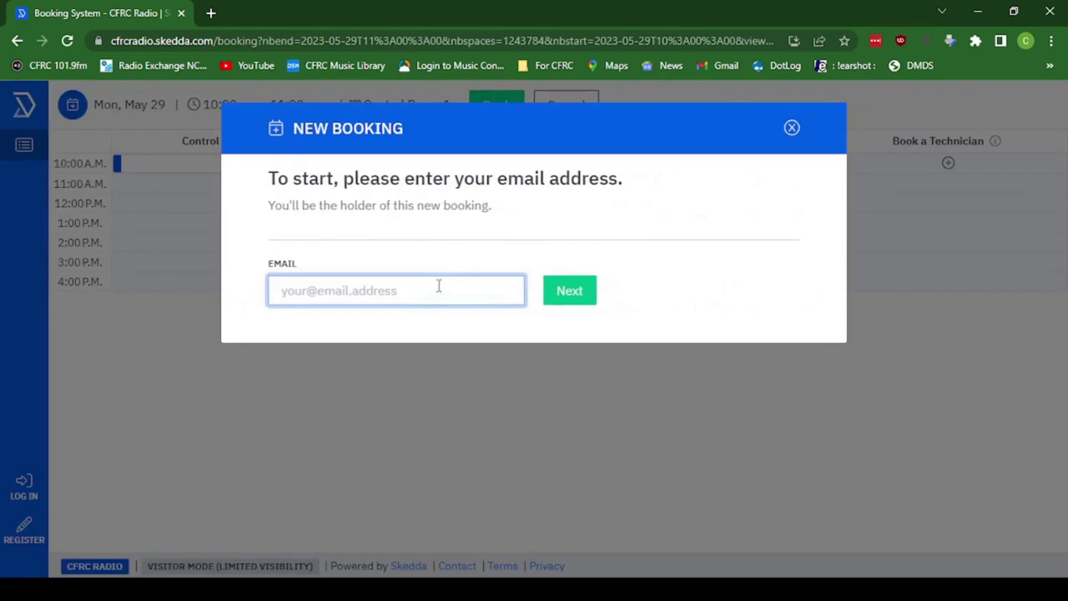
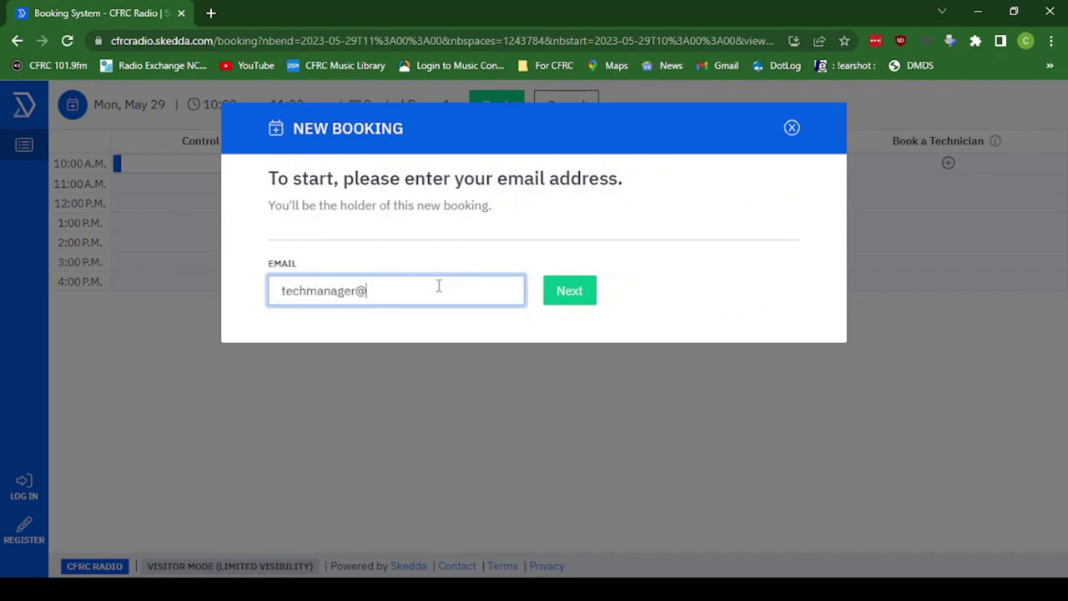
{"action": "left_click", "coordinate": [561, 297]}
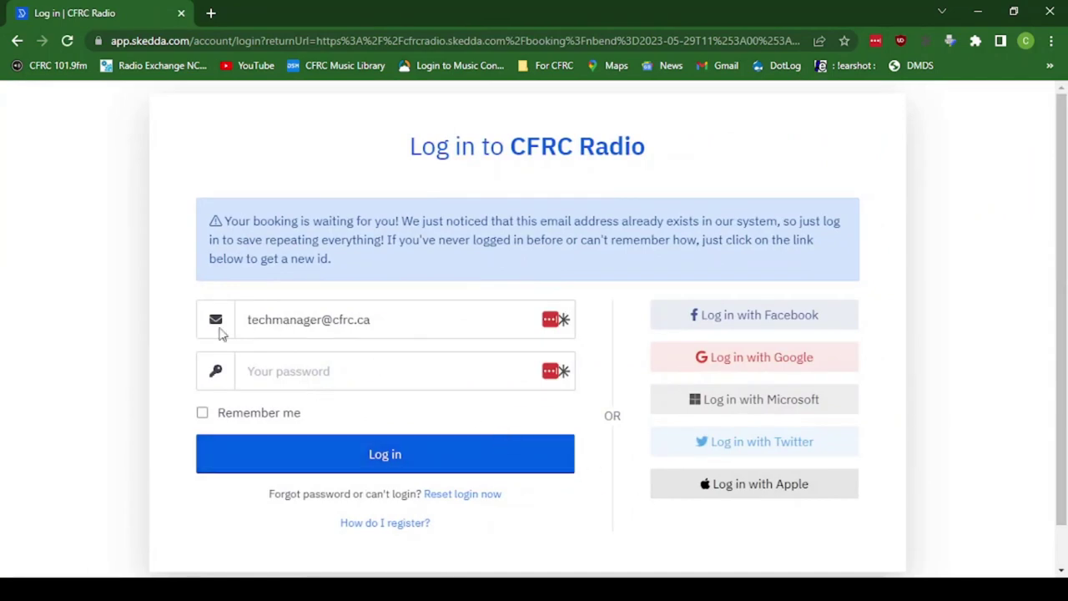
Scroll down to view the Log in to CFRC Radio form
{"action": "scroll", "coordinate": [111, 334], "scroll_direction": "down", "scroll_amount": 1}
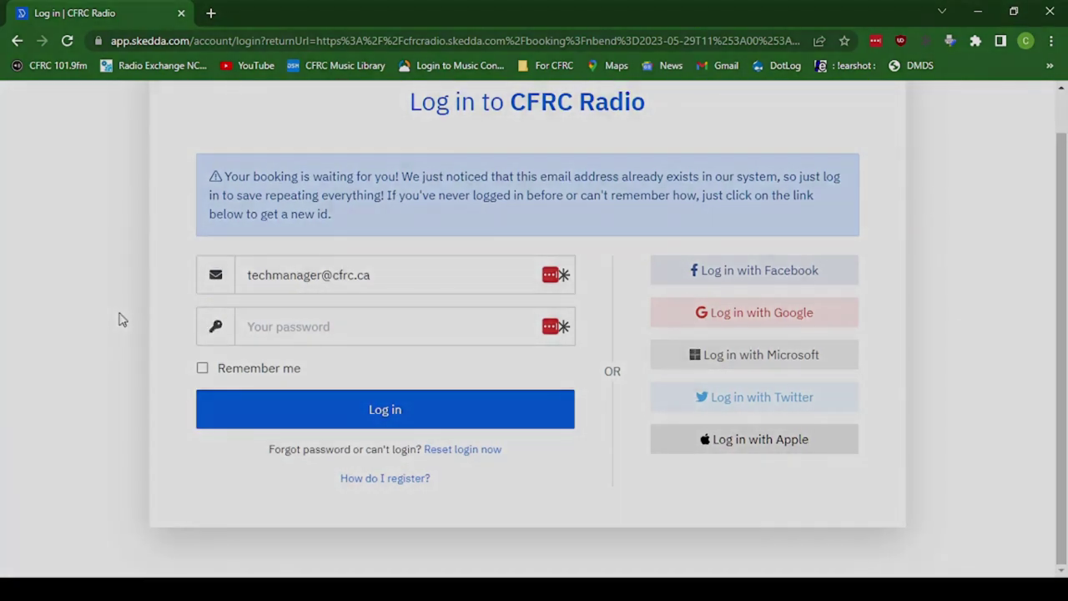